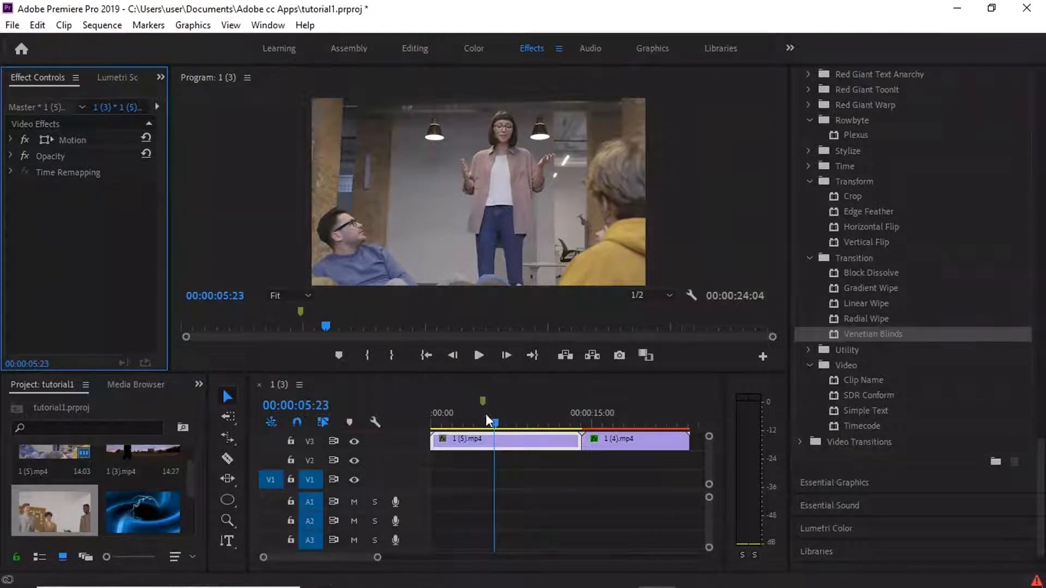
Step: Examine the effects contained in the Digital Anarchy and Generate categories of the video effects library
drag(494, 420, 552, 420)
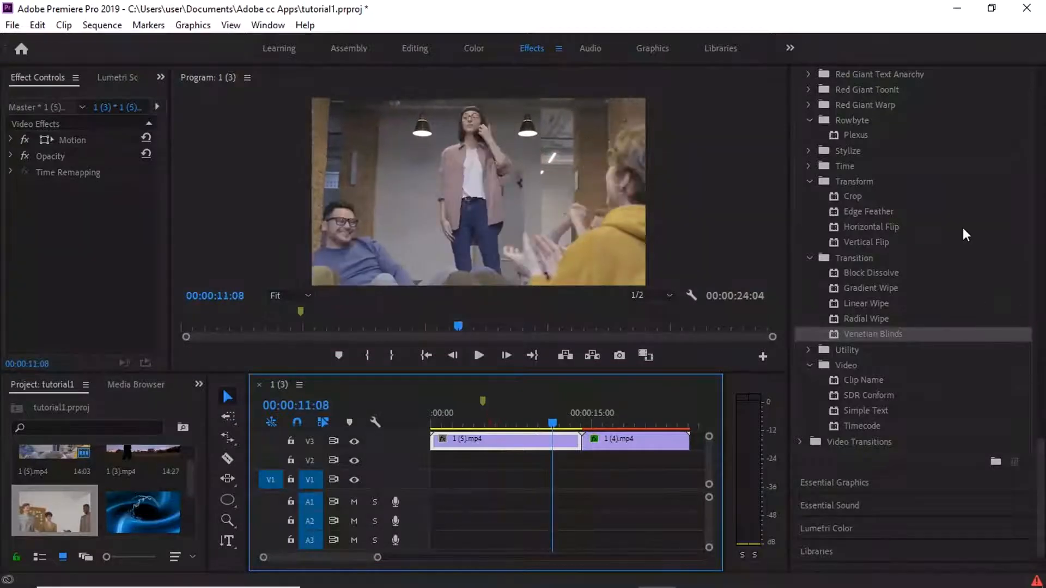
scroll(1018, 354, up, 5)
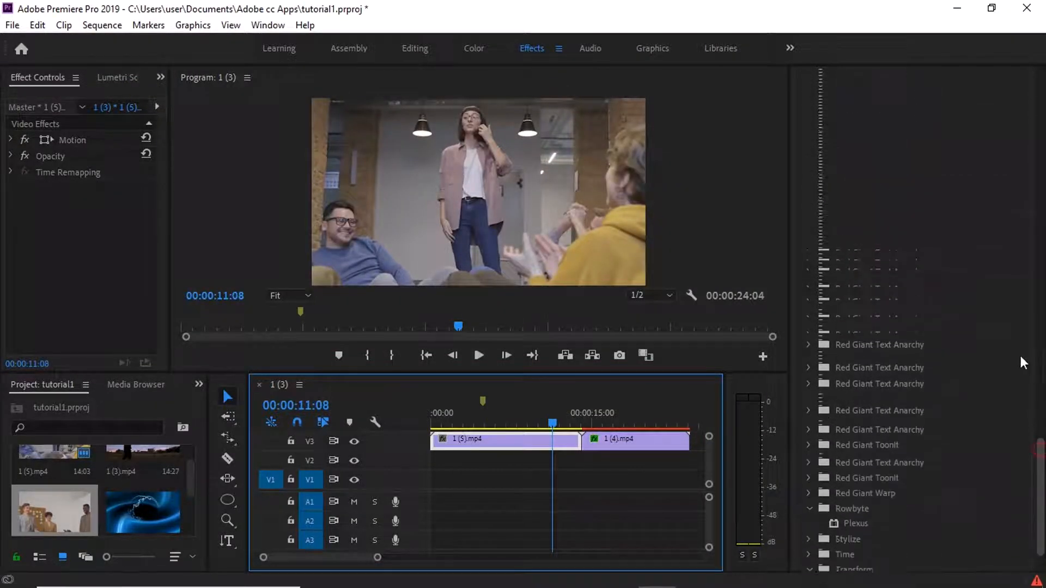
scroll(1015, 336, up, 10)
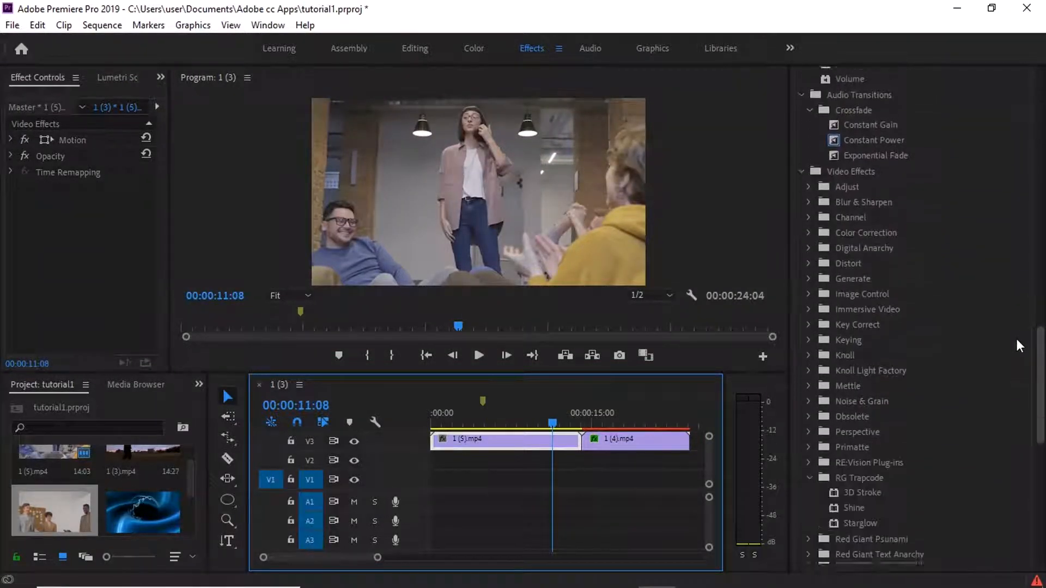
drag(1017, 339, 1015, 340)
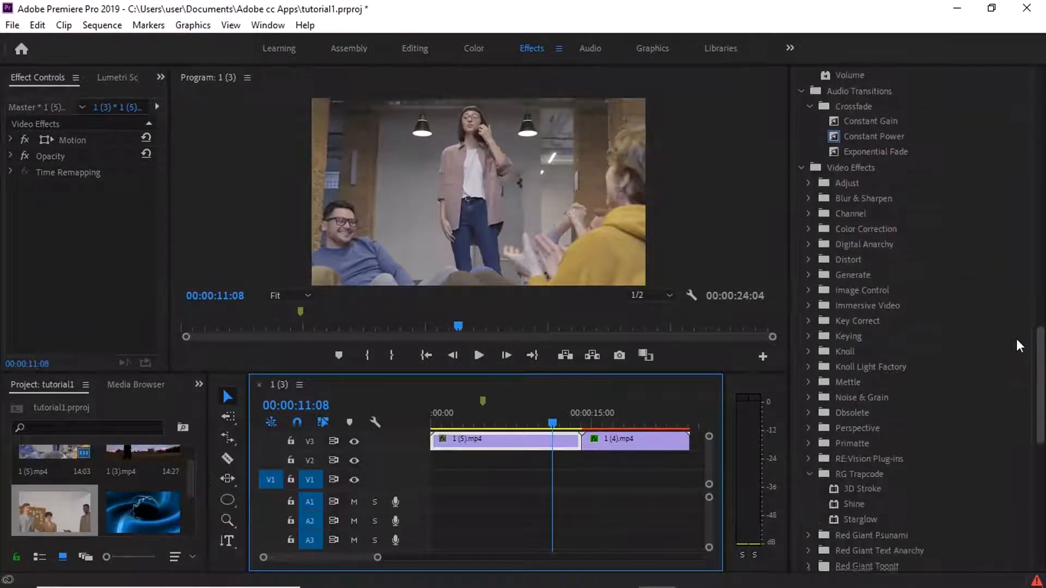
click(808, 244)
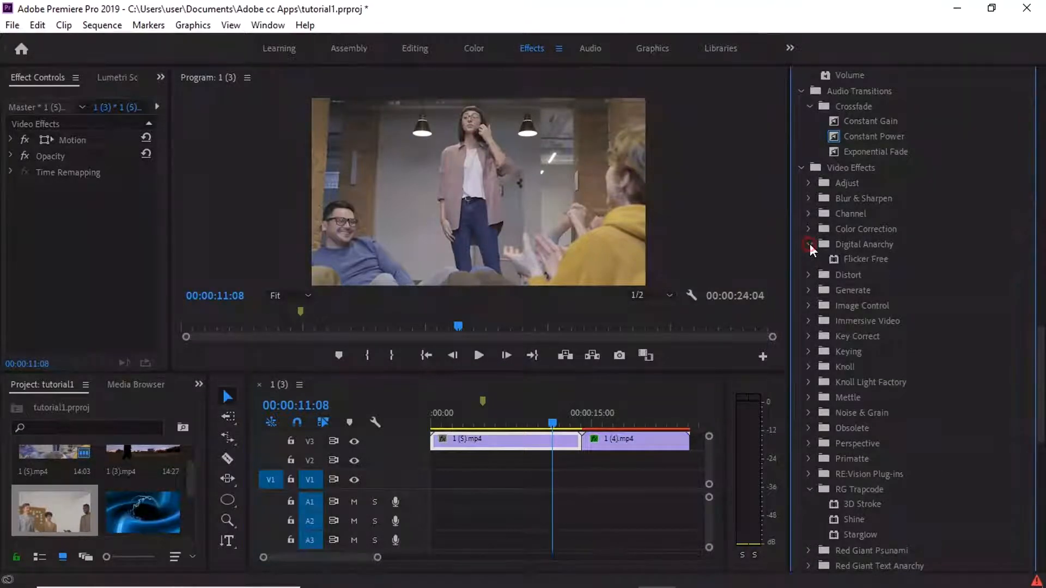
click(809, 244)
click(808, 274)
click(809, 274)
click(808, 275)
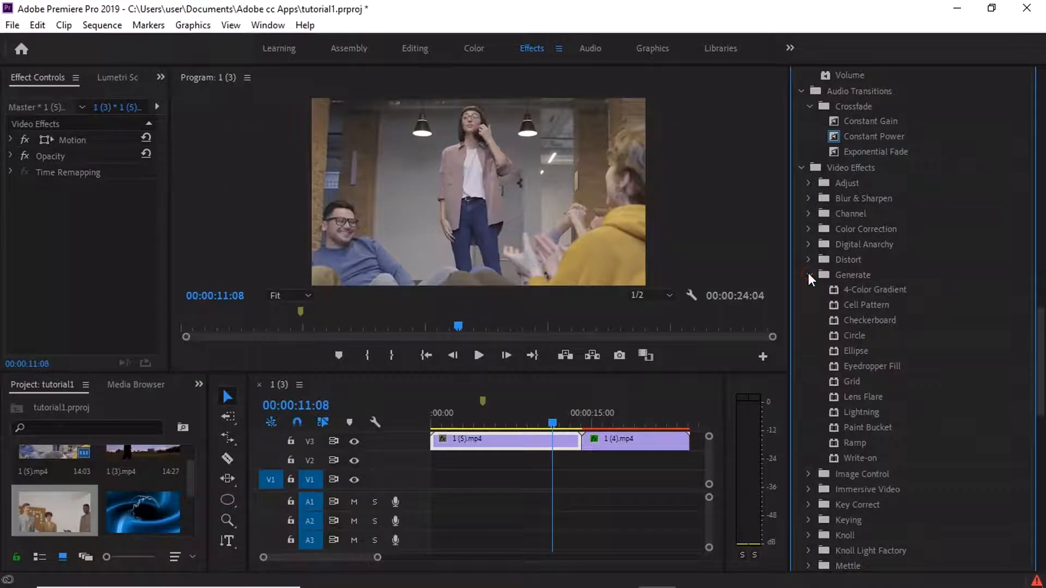
click(808, 274)
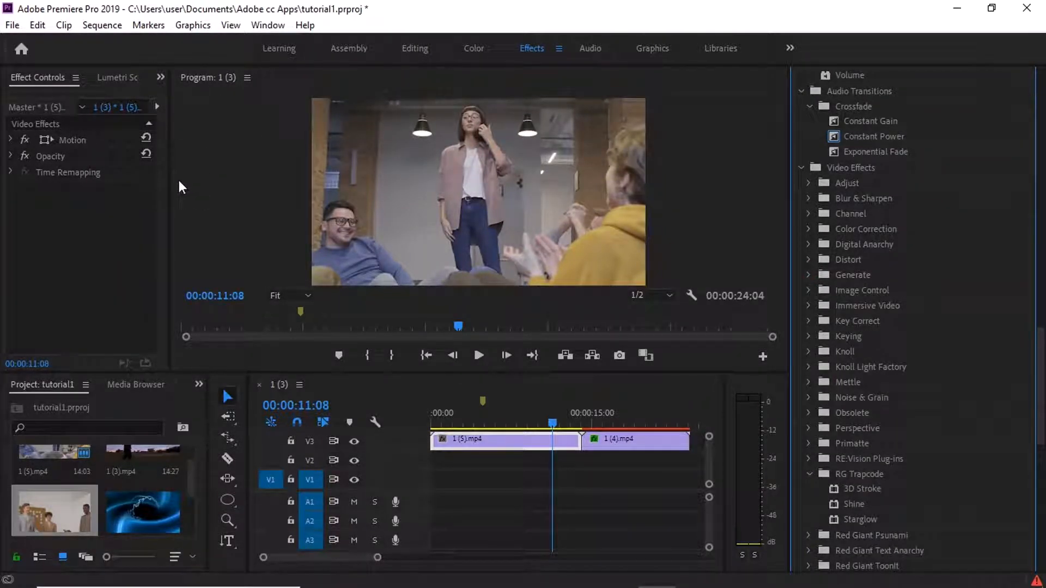
Step: Widen the Effect Controls area and its keyframe timeline, and rebalance the widths of the program preview and effects list
drag(170, 182, 599, 206)
drag(789, 209, 872, 210)
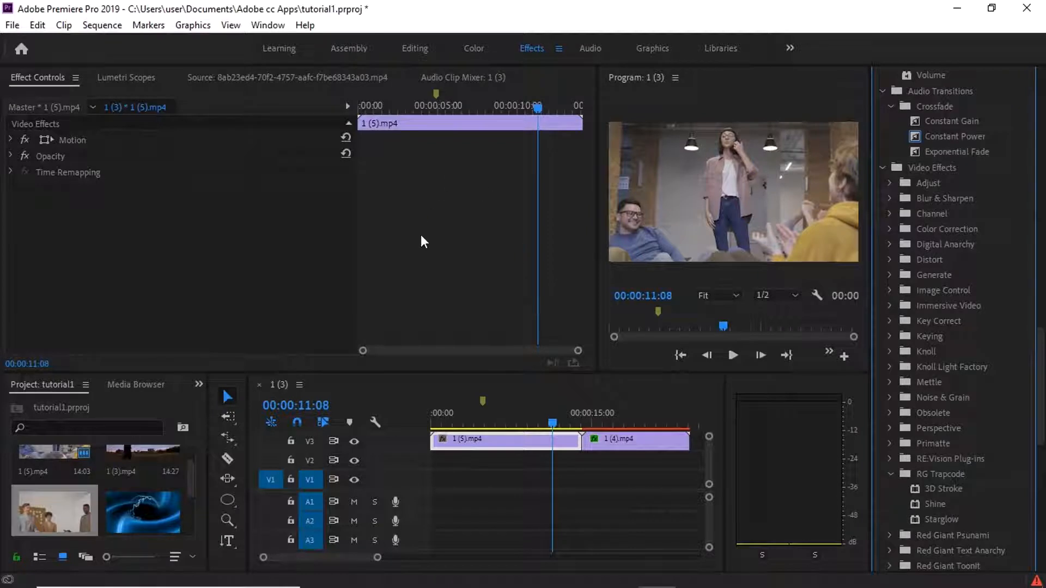
drag(416, 104, 464, 97)
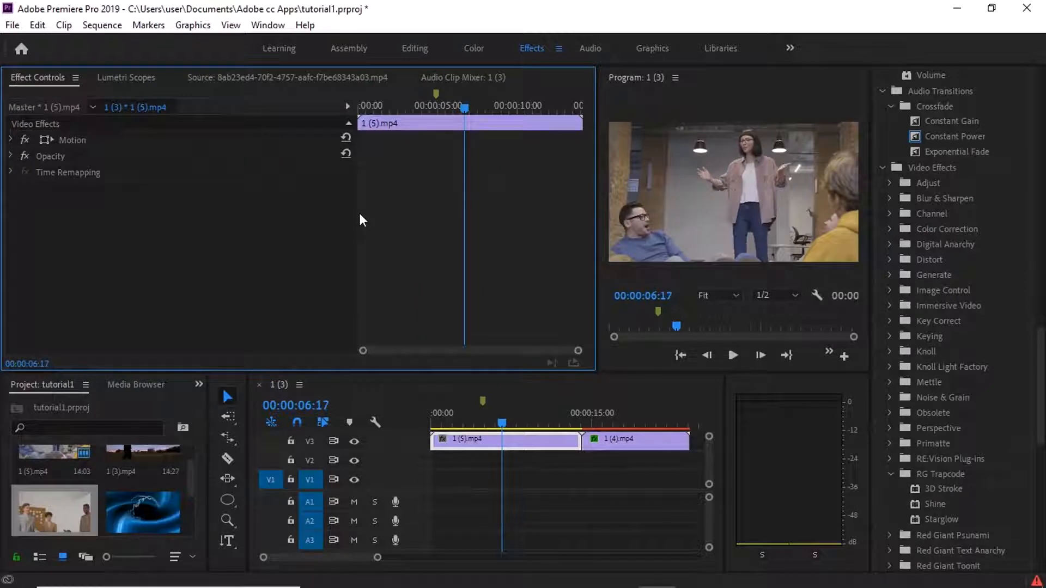
drag(355, 214, 206, 210)
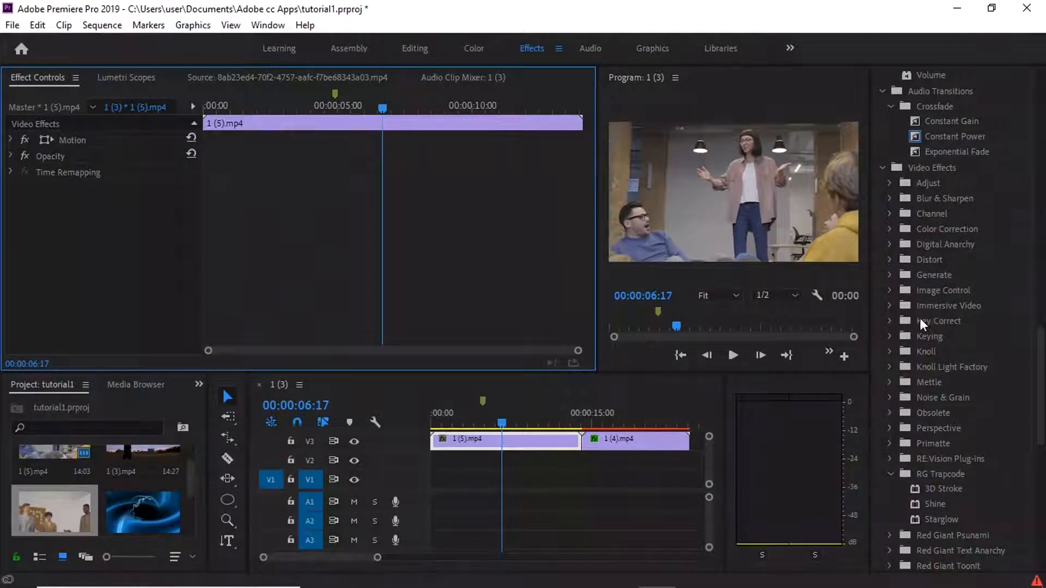
drag(867, 303, 784, 319)
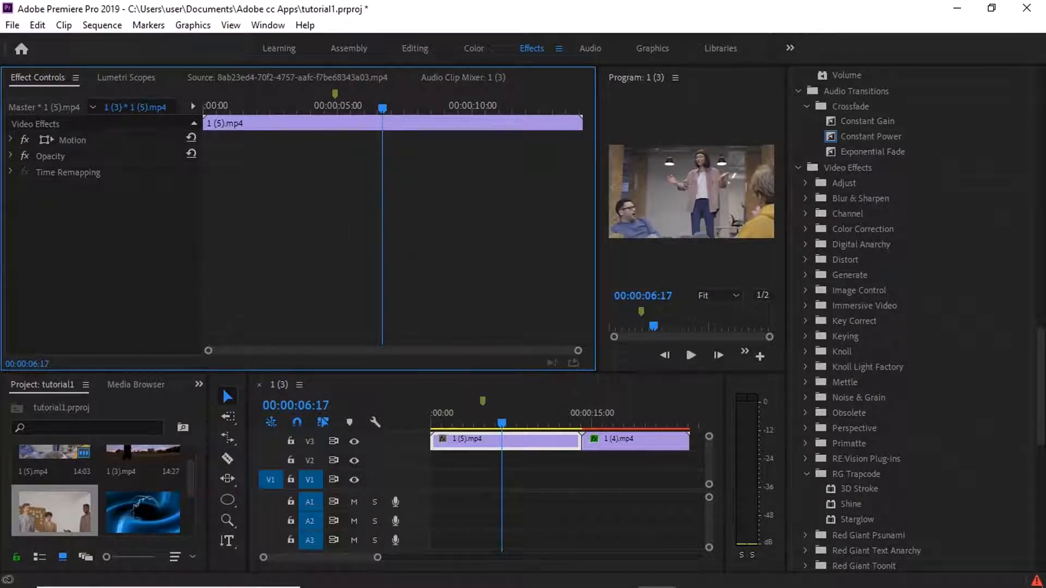
Step: Apply the Block Dissolve video effect from the Transition category to clip 1 (5).mp4
drag(1039, 361, 1045, 501)
click(867, 293)
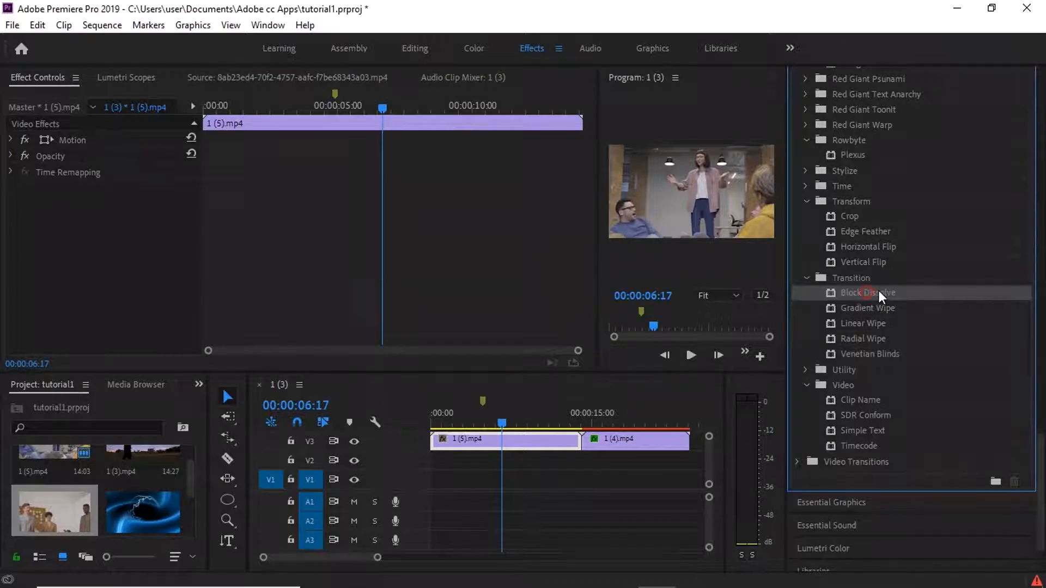
drag(878, 294, 541, 444)
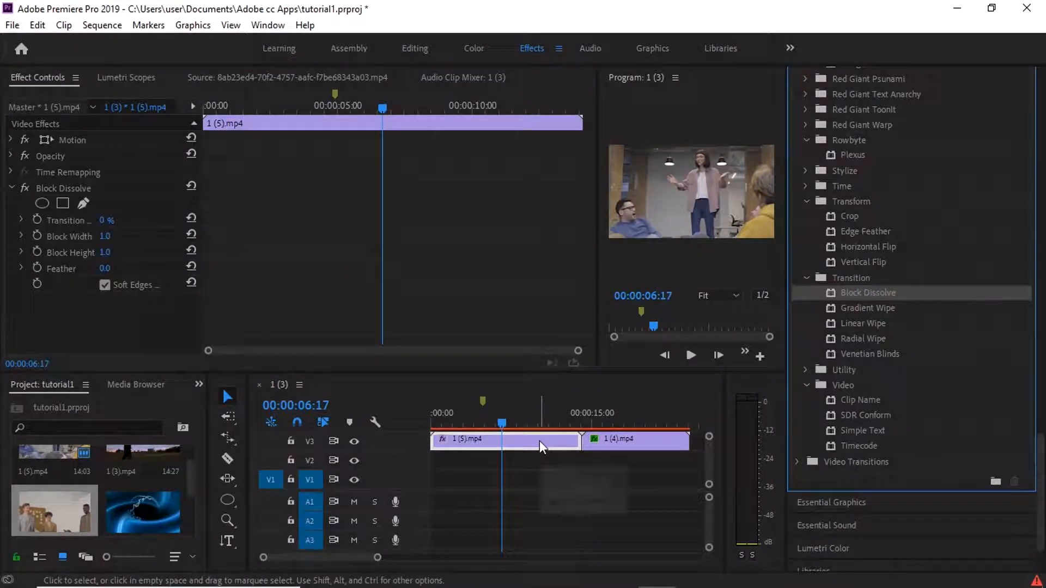
Step: Compare the Block Dissolve settings of clips 1 (5).mp4 and 1 (4).mp4 and scrub around the cut between them
drag(500, 423, 577, 411)
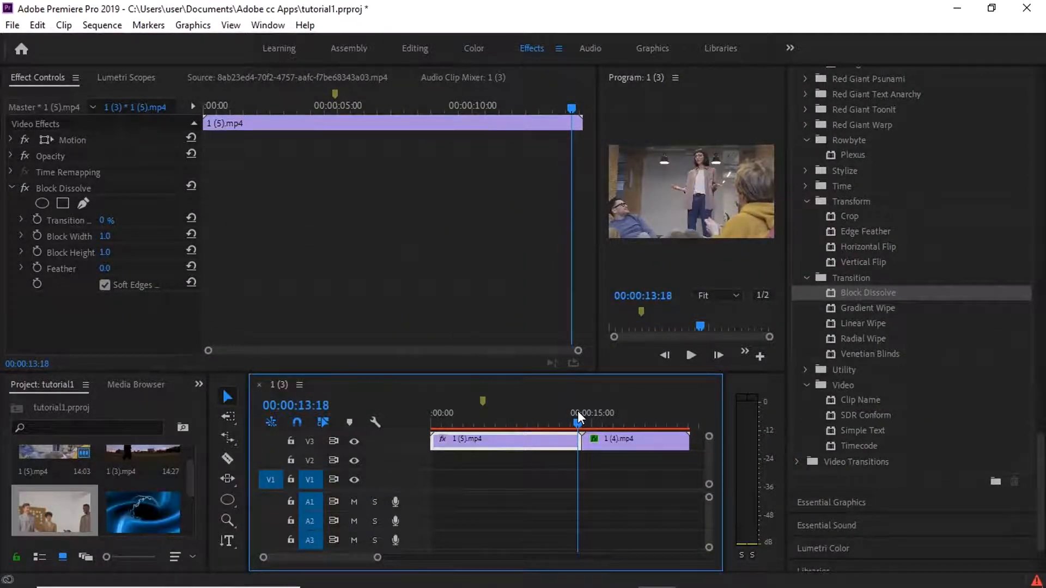
click(608, 440)
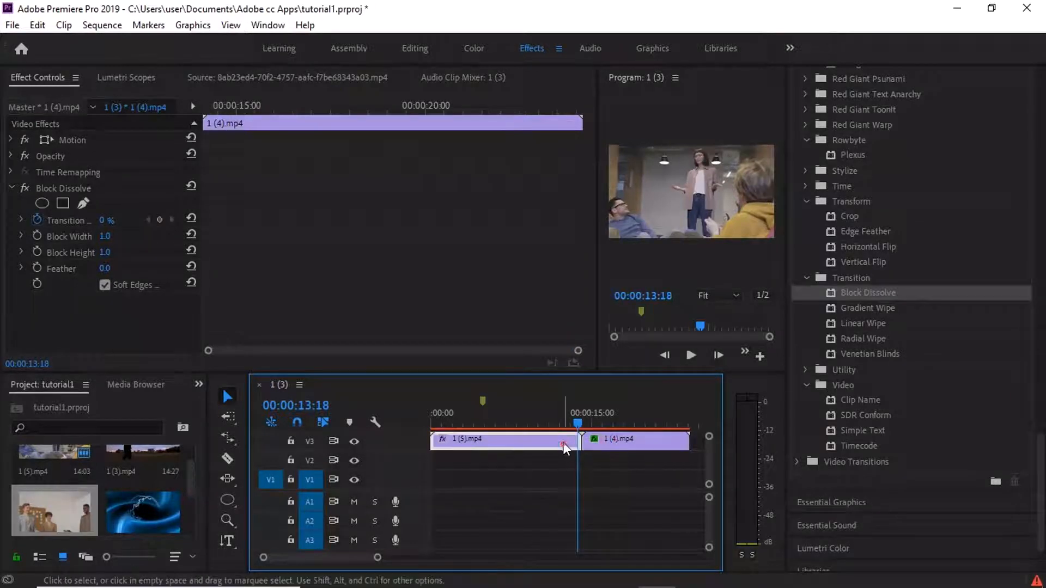
click(601, 440)
click(543, 445)
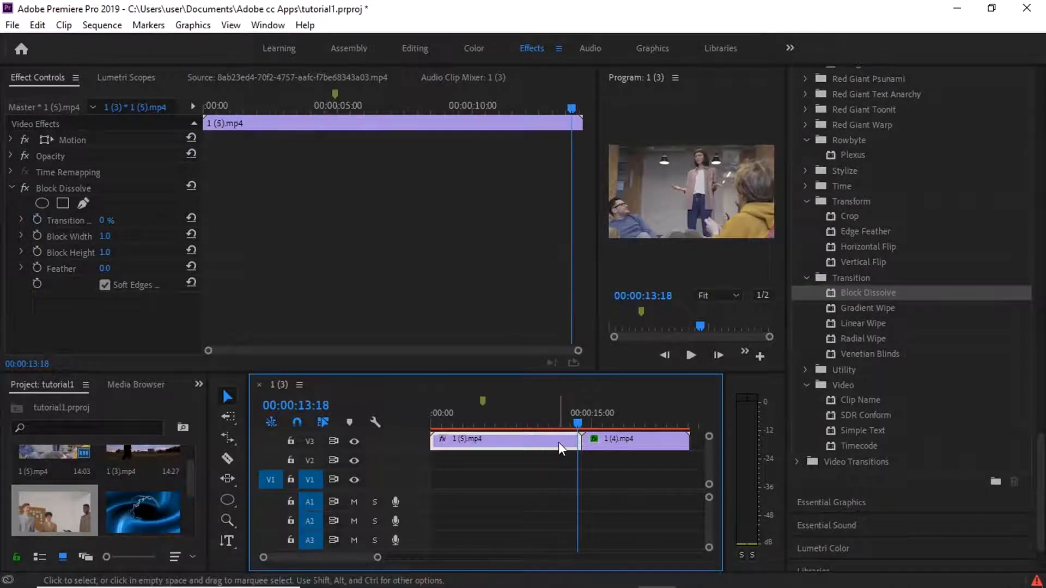
click(582, 418)
drag(586, 419, 522, 415)
Step: Keyframe Block Dissolve's Transition Completion on clip 1 (4).mp4 to 100% at 00:00:13:17 and 0% at 00:00:13:20
click(609, 443)
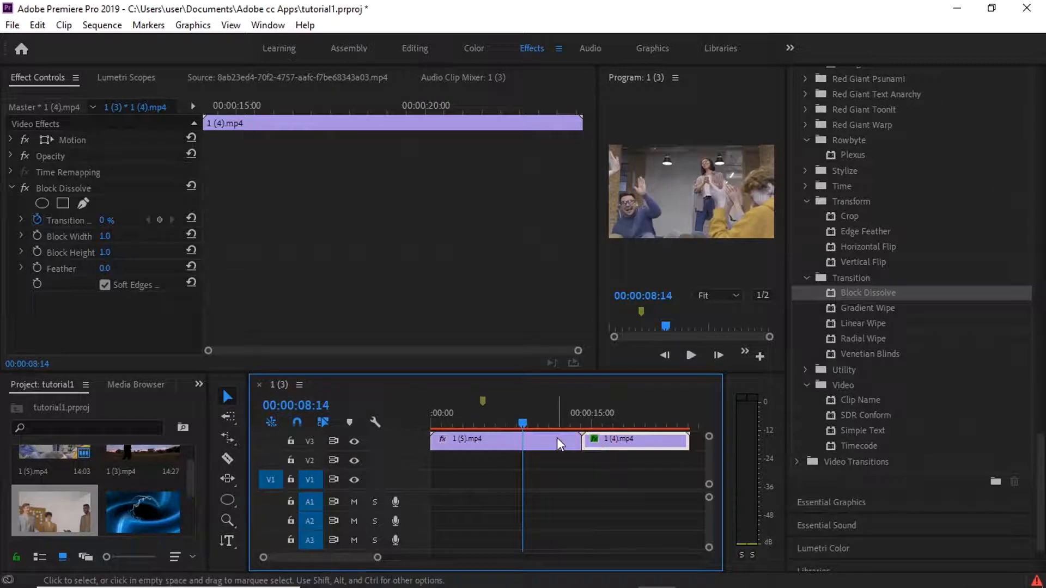
drag(518, 420, 575, 413)
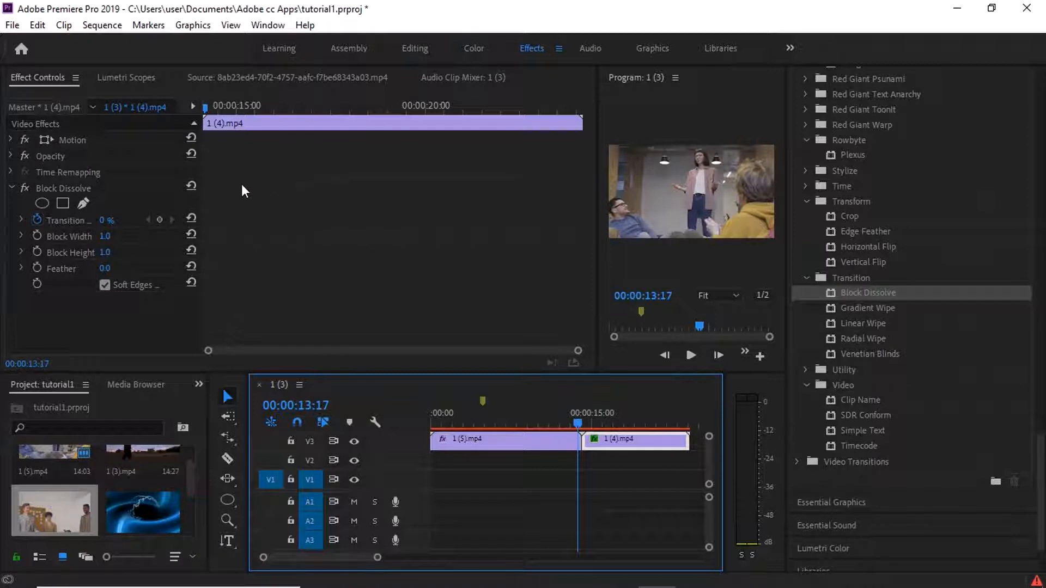
click(161, 220)
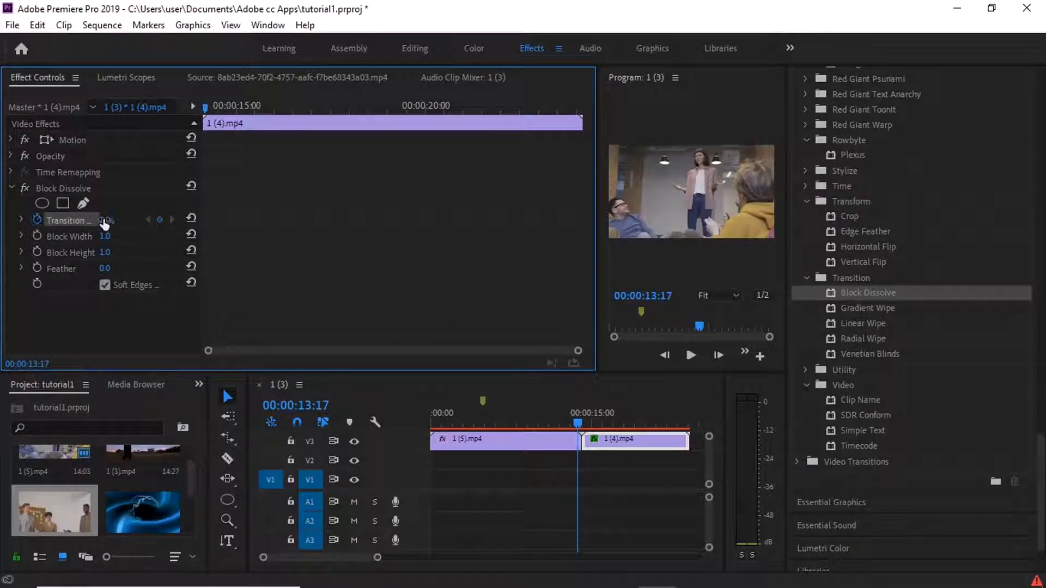
drag(103, 220, 348, 203)
mouse_move(581, 423)
mouse_down()
mouse_move(593, 422)
mouse_move(581, 420)
mouse_up()
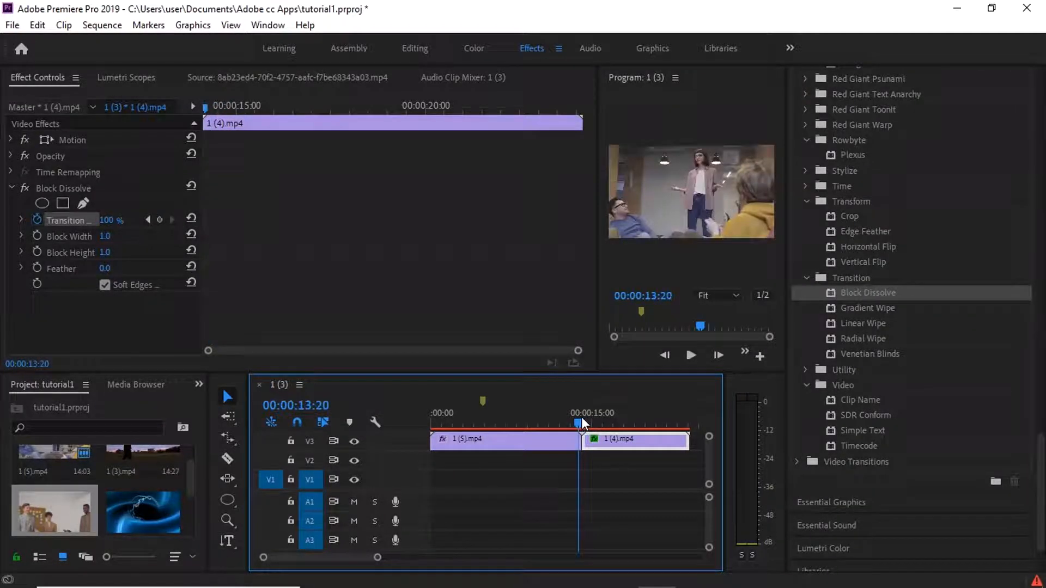
drag(108, 220, 18, 235)
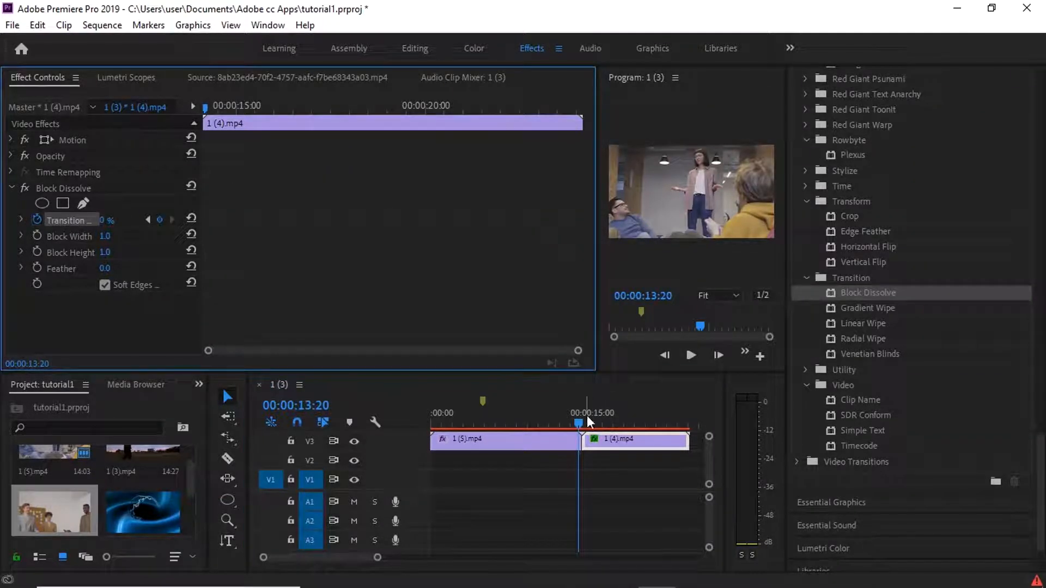
mouse_move(580, 420)
mouse_down()
mouse_move(596, 420)
mouse_move(564, 413)
mouse_up()
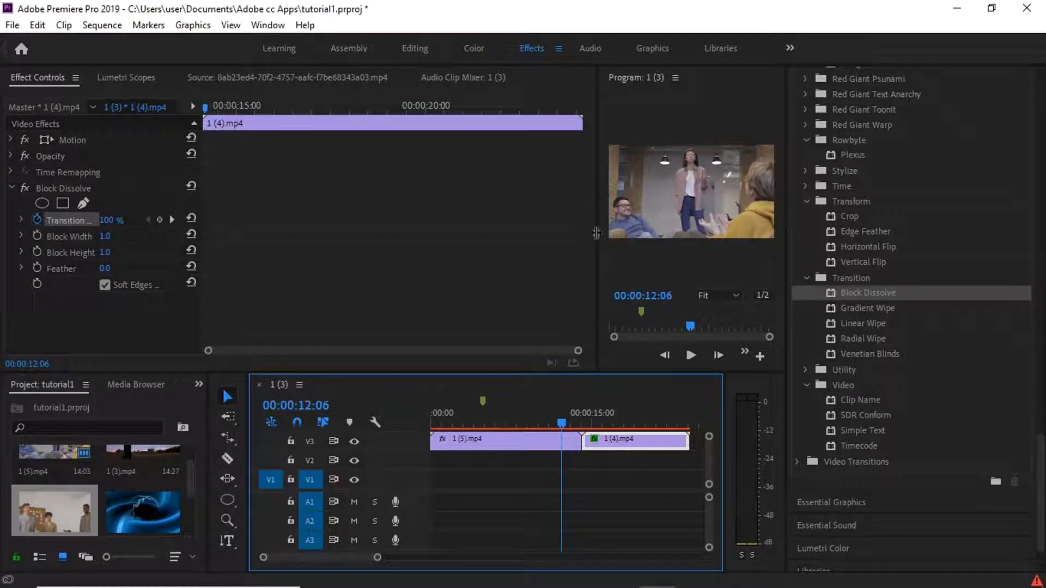
Step: Replace the Transition Completion keyframes on clip 1 (4).mp4 with new ones: 100% at 00:00:12:06 and 0% at 00:00:12:19
click(36, 220)
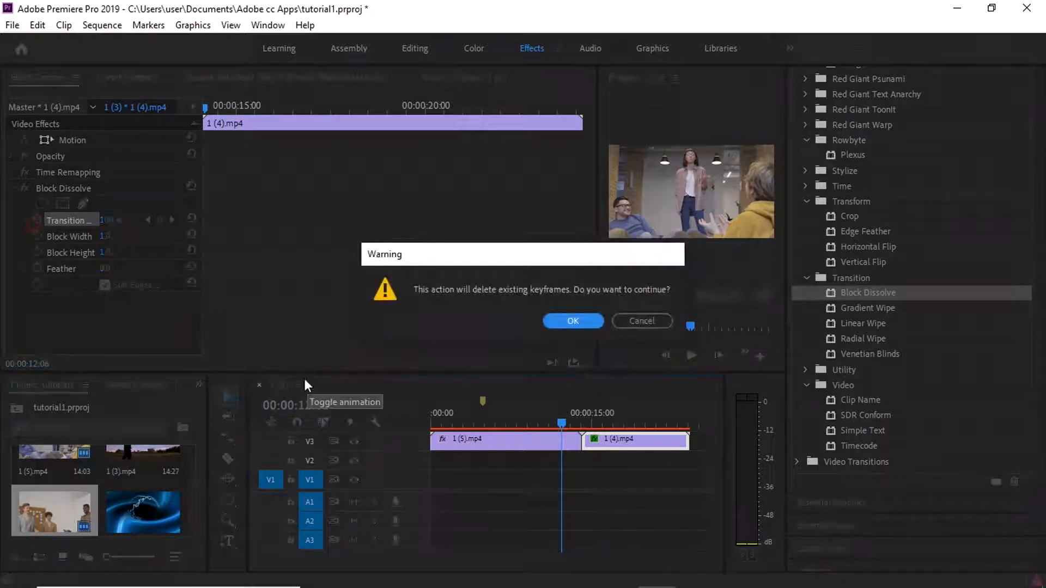
click(573, 321)
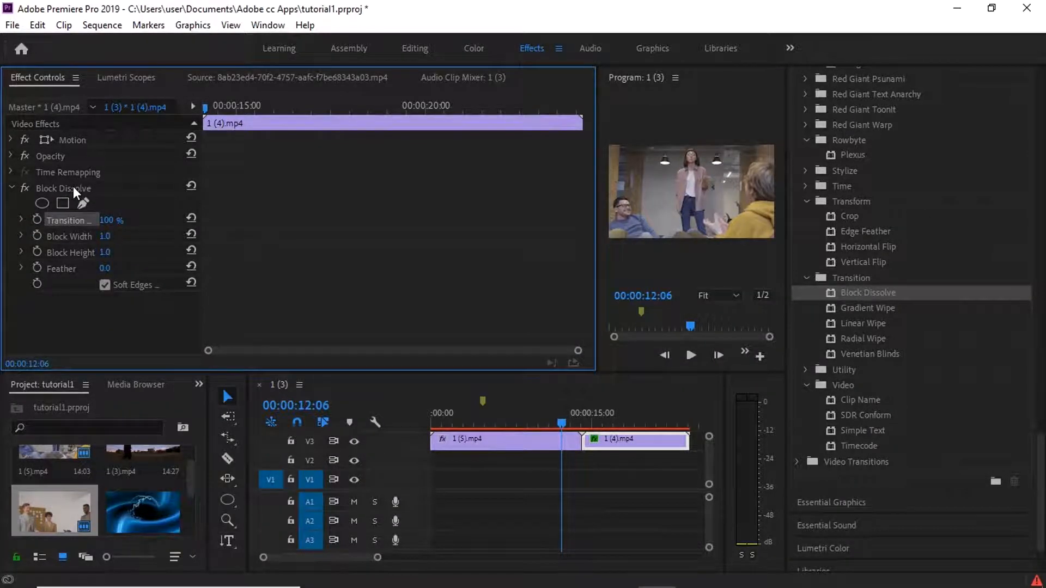
click(37, 221)
click(567, 425)
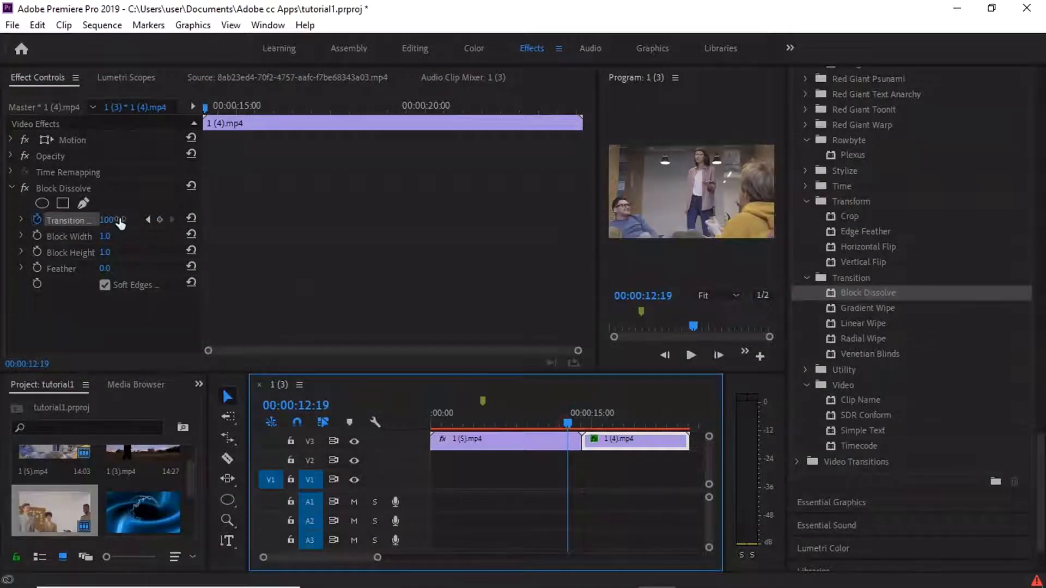
drag(111, 222, 61, 229)
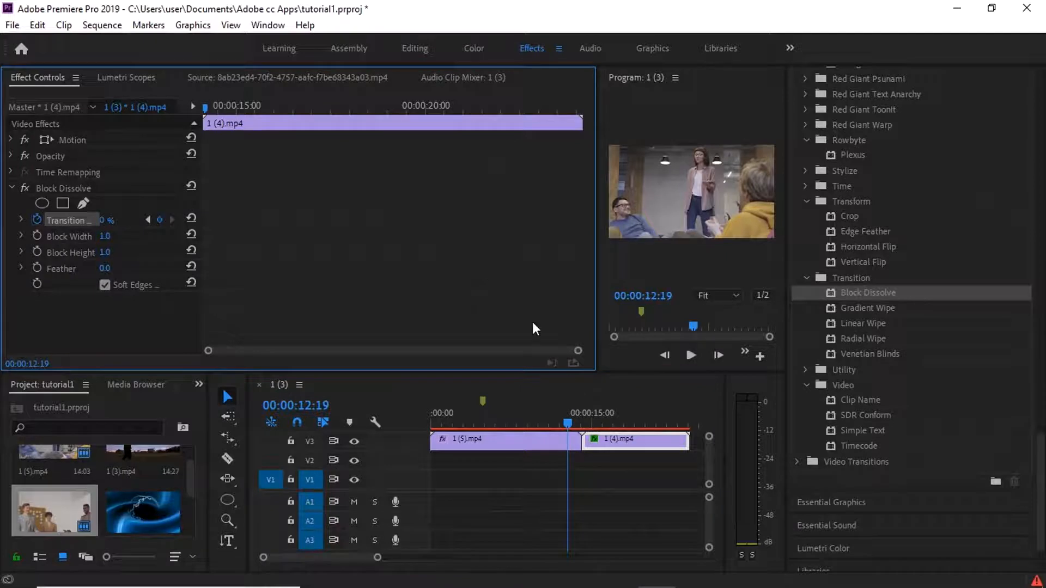
drag(568, 429, 547, 424)
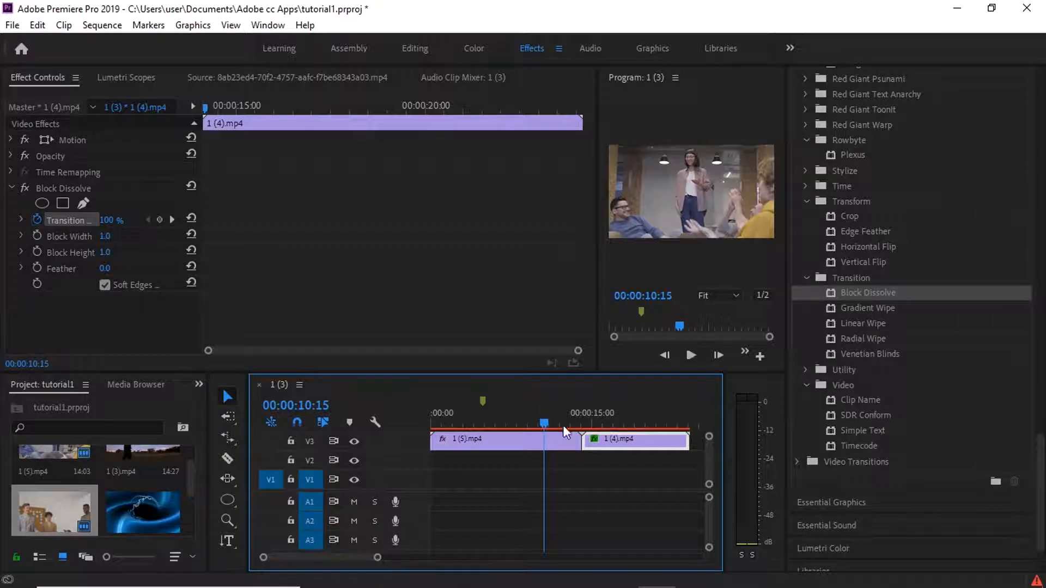
click(759, 573)
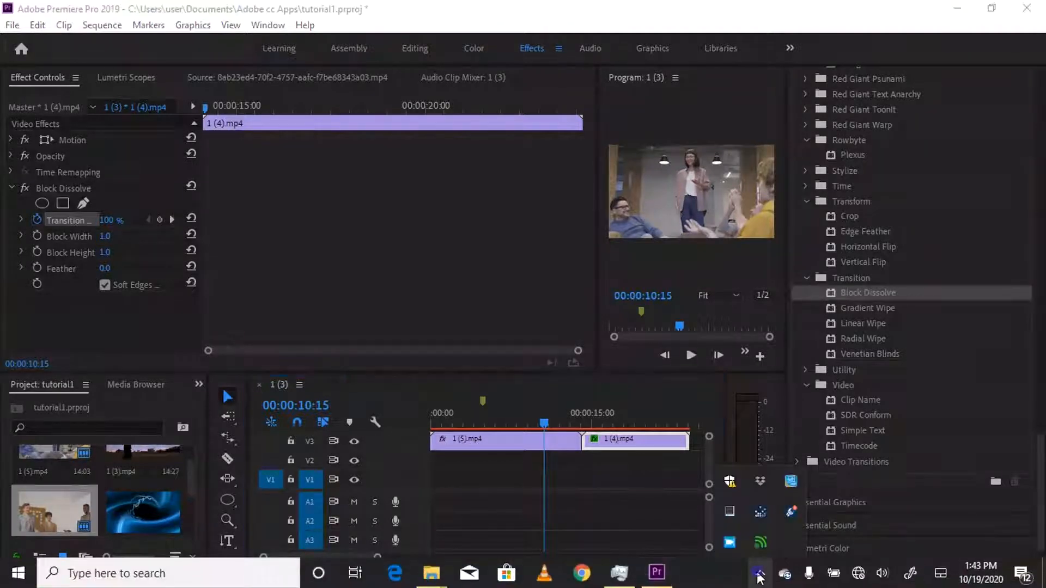
click(729, 542)
click(469, 416)
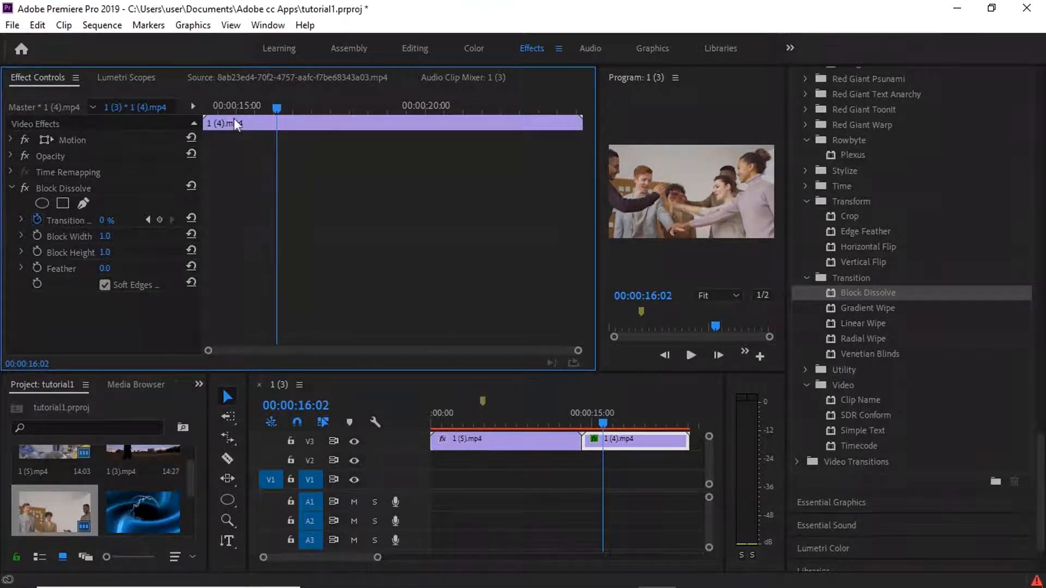
drag(276, 114, 238, 106)
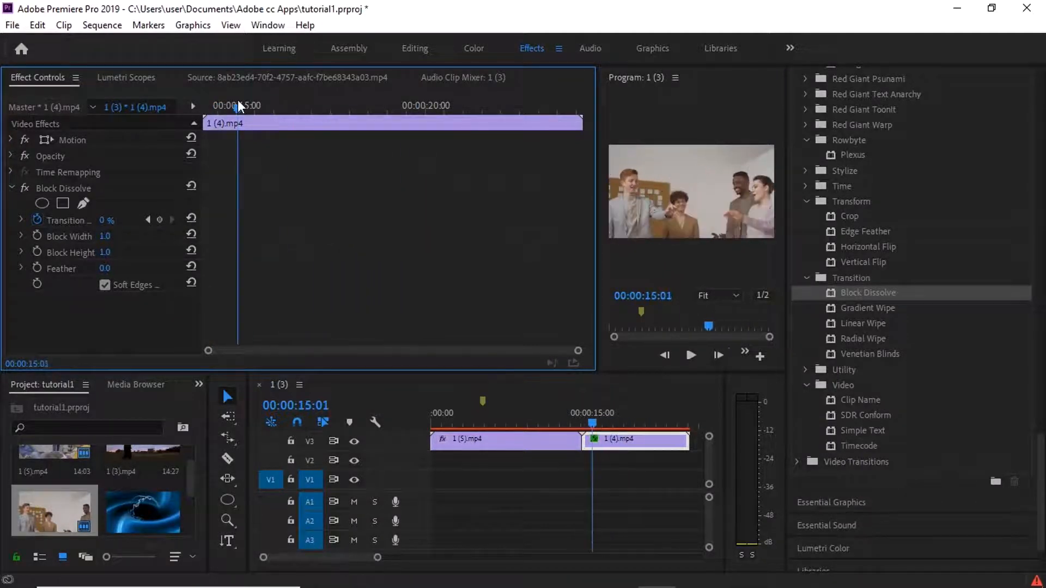
click(564, 447)
shift+click(626, 441)
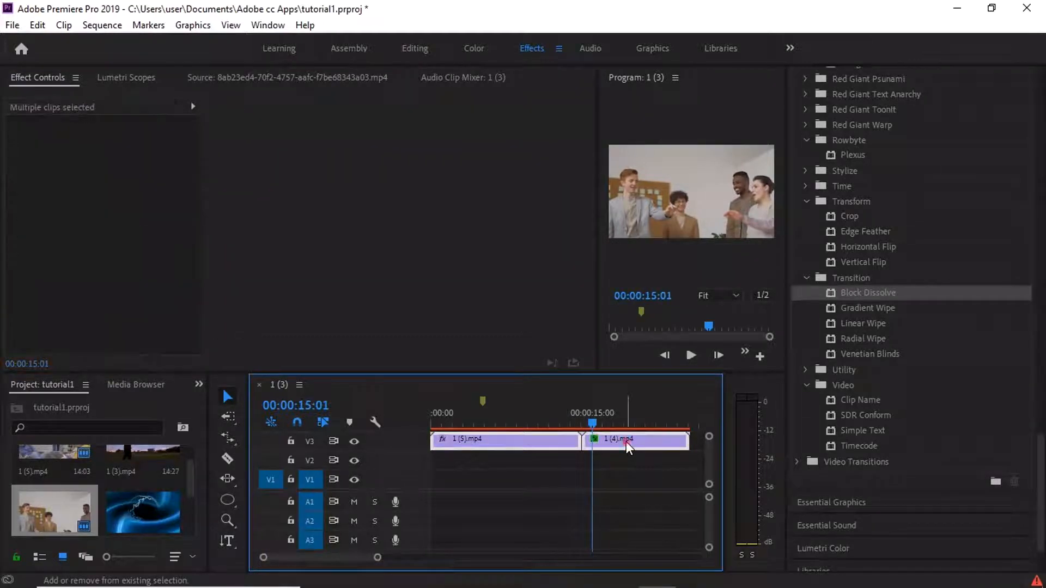
click(600, 464)
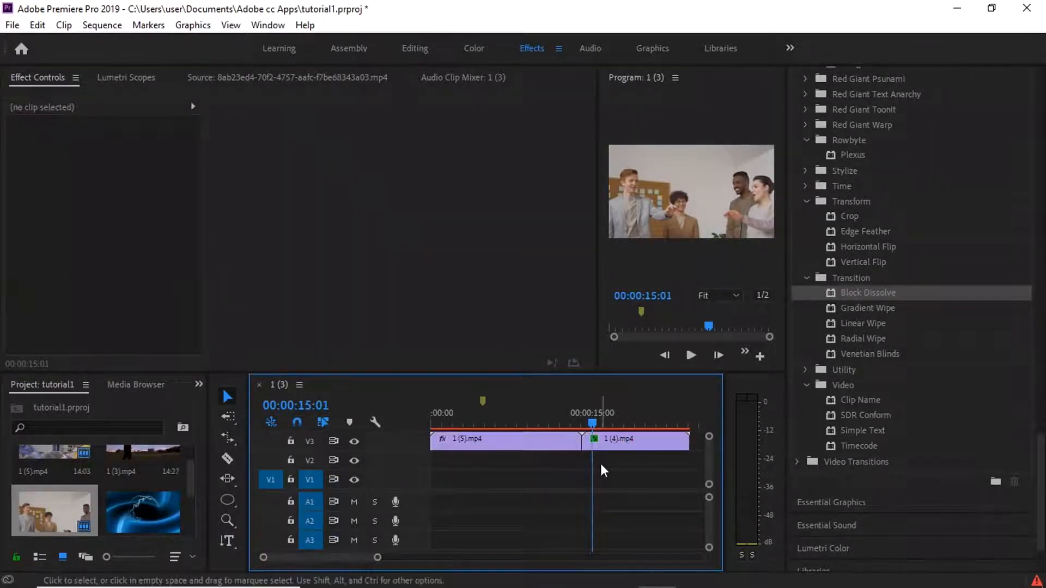
Step: Add a 0% Transition Completion keyframe to Block Dissolve on clip 1 (5).mp4 at 00:00:13:17
click(555, 438)
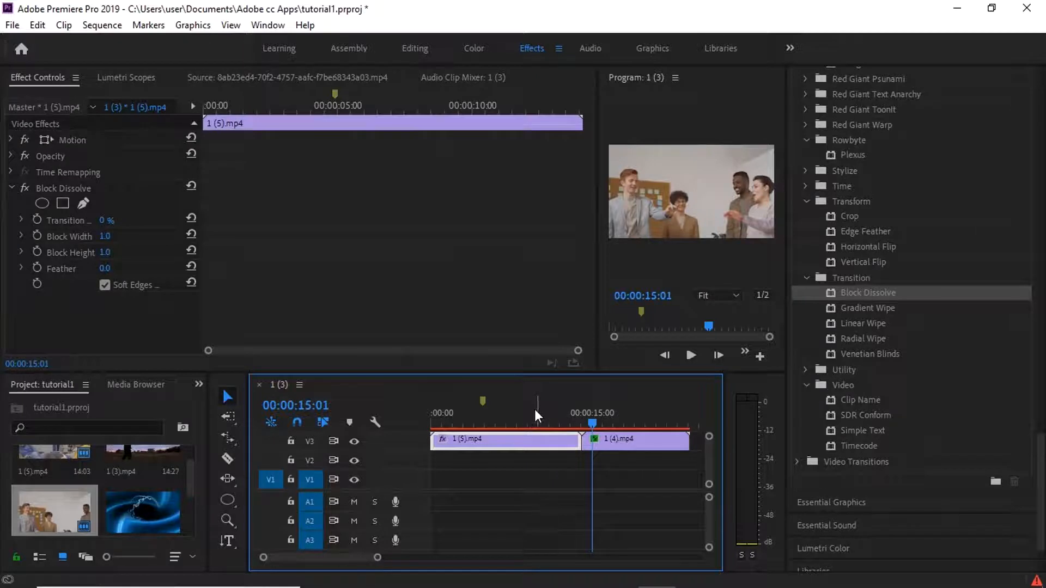
drag(517, 423, 579, 421)
click(569, 113)
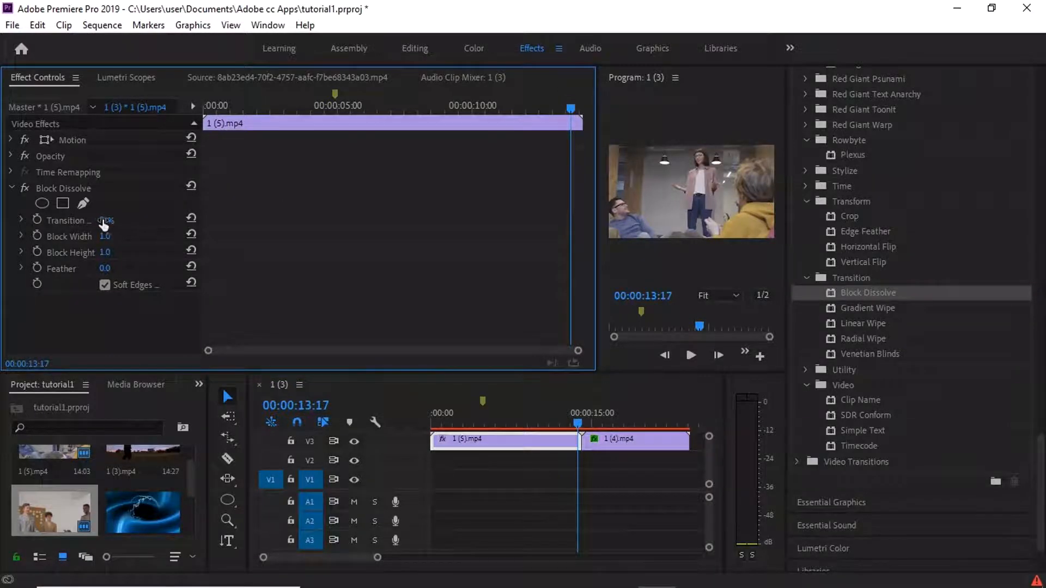
click(37, 220)
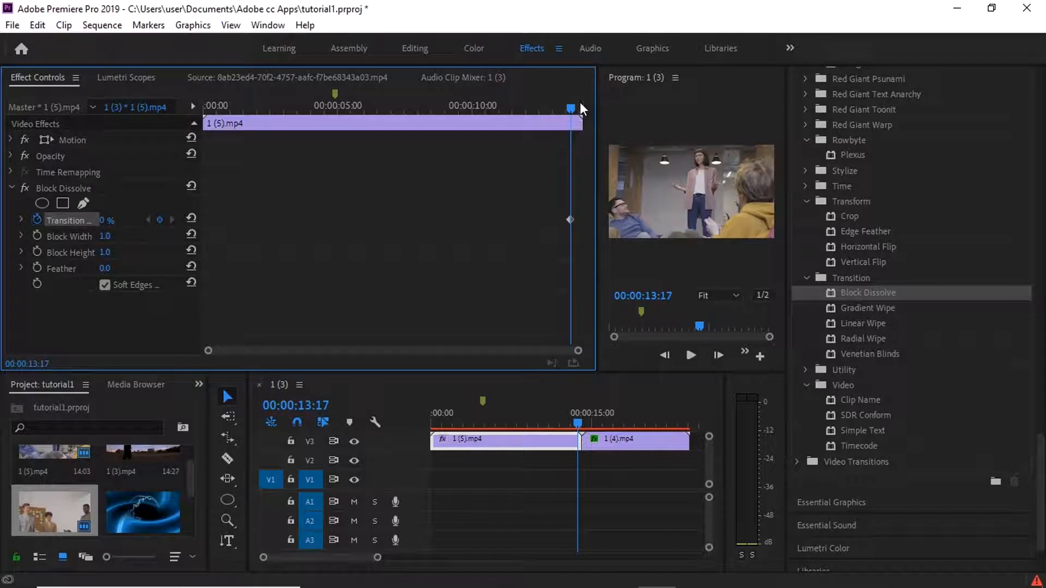
Step: Add two more Transition Completion keyframes to Block Dissolve on clip 1 (5).mp4: 100% at 00:00:13:23 and 0% at 00:00:14:02
drag(572, 107, 577, 108)
drag(101, 221, 305, 213)
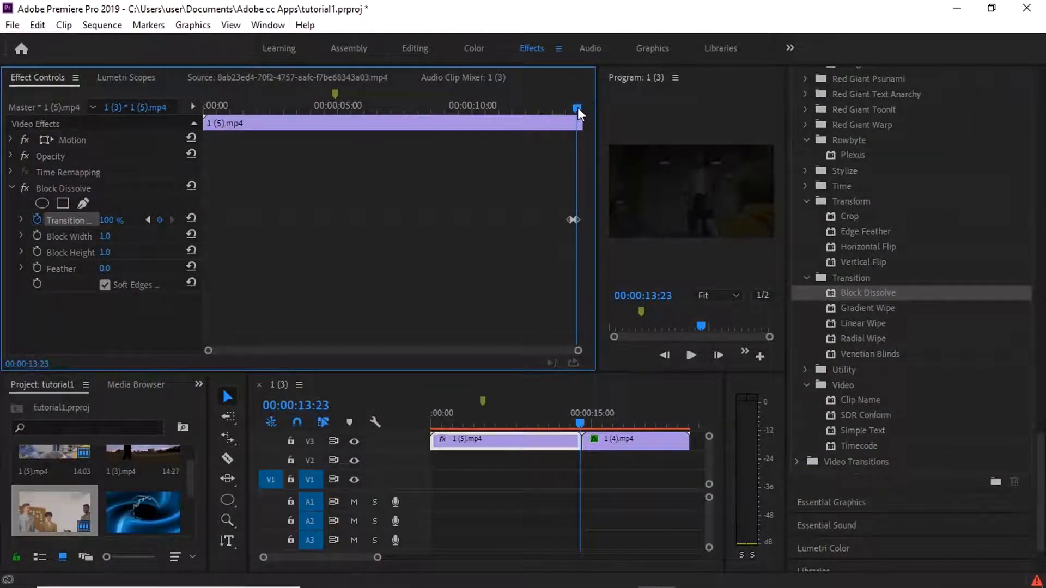
drag(579, 112, 583, 112)
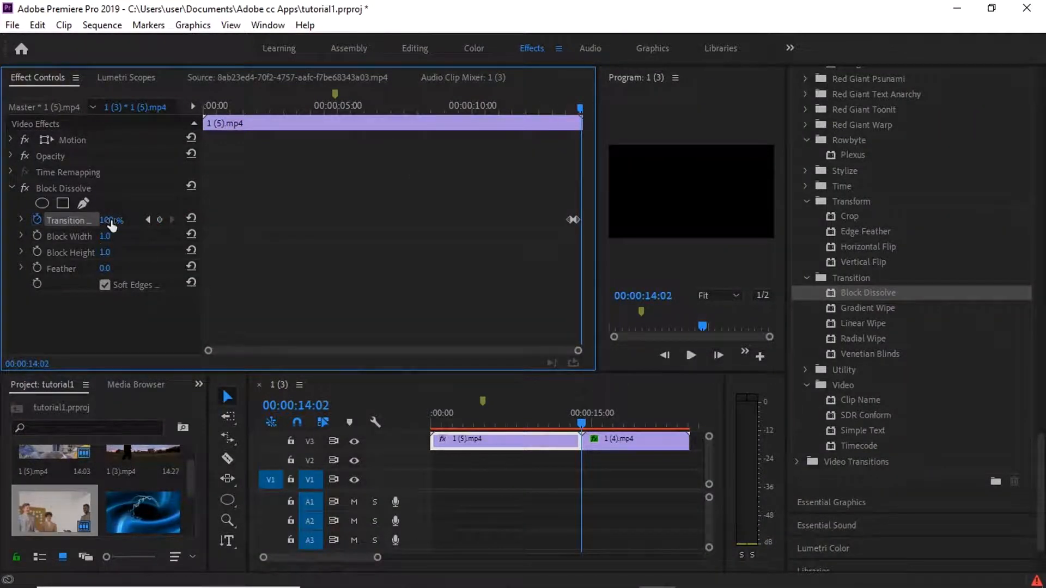
drag(112, 226, 43, 234)
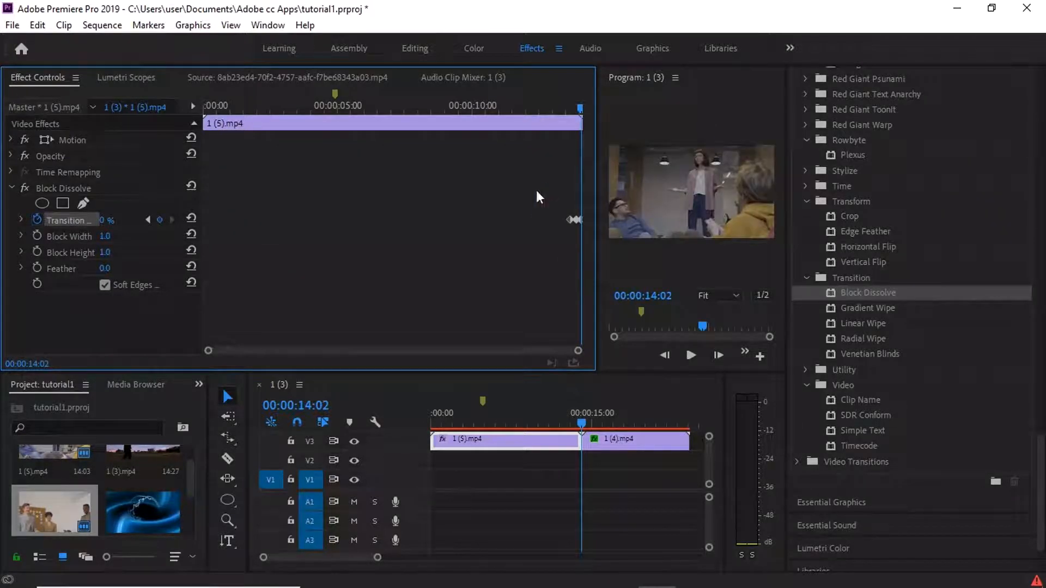
Step: Spread the three Transition Completion keyframes farther apart toward earlier times on clip 1 (5).mp4 and play the dissolve
mouse_move(572, 220)
mouse_down()
mouse_move(533, 219)
mouse_move(555, 220)
mouse_up()
click(574, 220)
click(519, 109)
key(space)
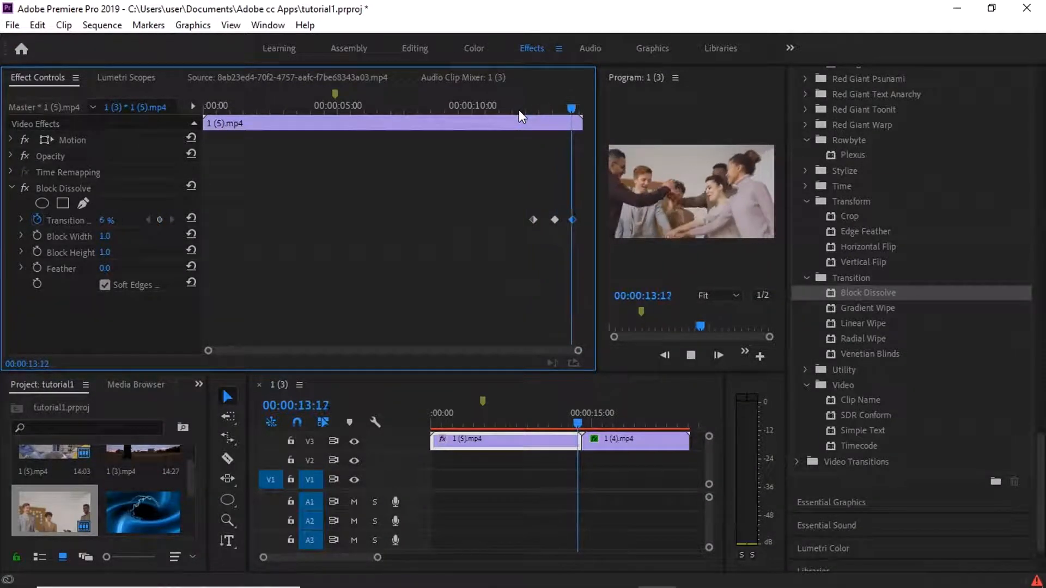
key(space)
Step: Scrub back before the dissolve and replay the animation near the end of clip 1 (5).mp4
mouse_move(535, 106)
mouse_down()
mouse_move(577, 112)
mouse_move(542, 109)
mouse_up()
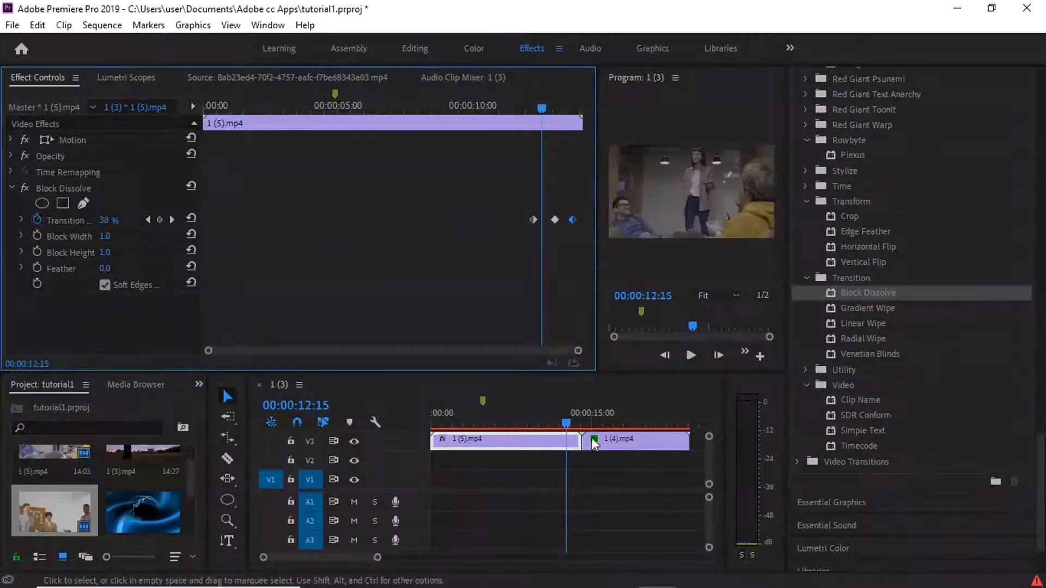
drag(563, 428, 556, 429)
key(space)
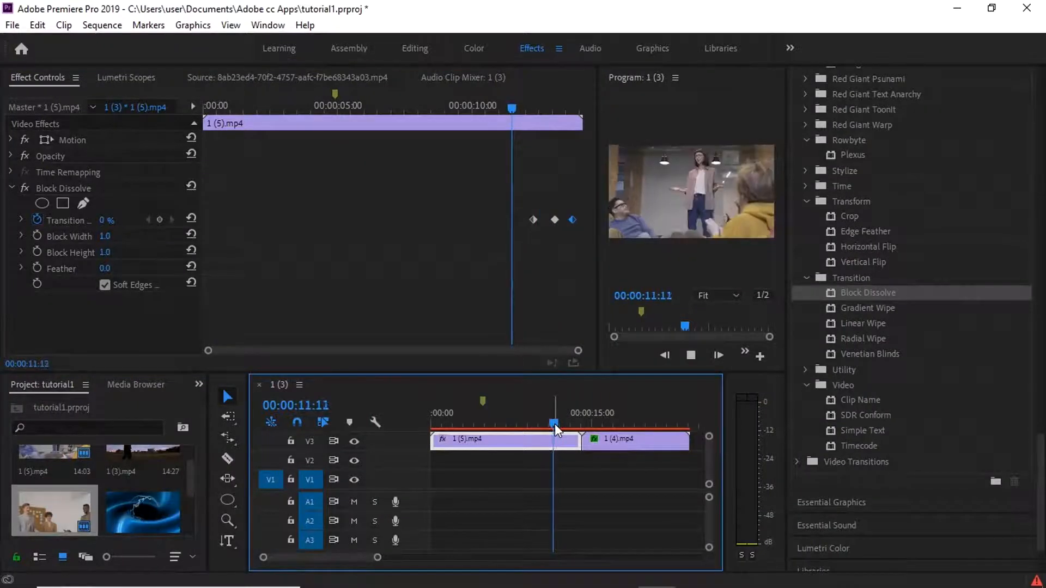
key(space)
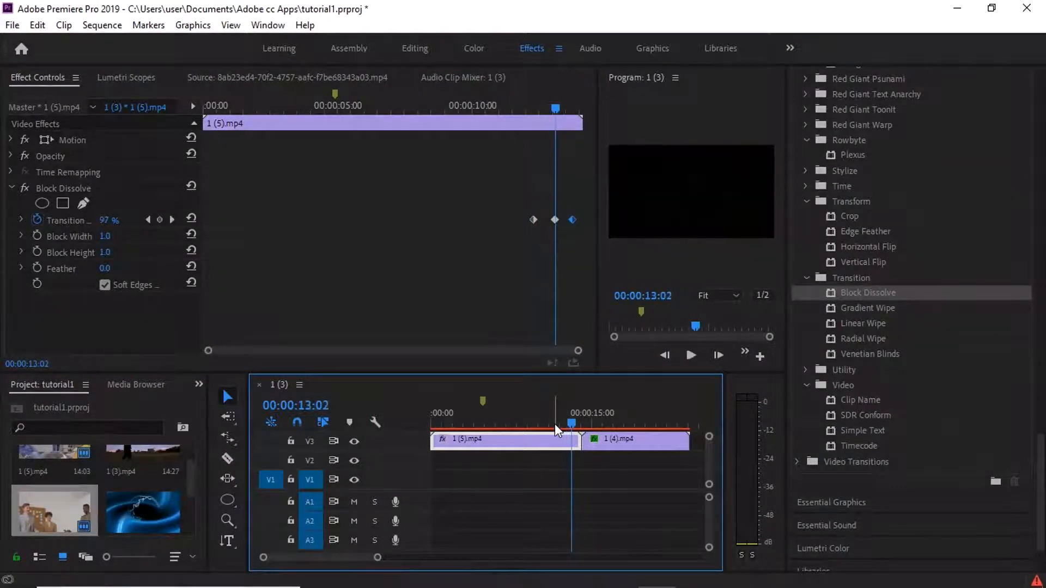
Step: Shift the three Transition Completion keyframes later, from about 00:00:13 up to the end of clip 1 (5).mp4, and check the dissolve's start
mouse_move(570, 427)
mouse_down()
mouse_move(561, 426)
mouse_move(593, 425)
mouse_move(572, 427)
mouse_up()
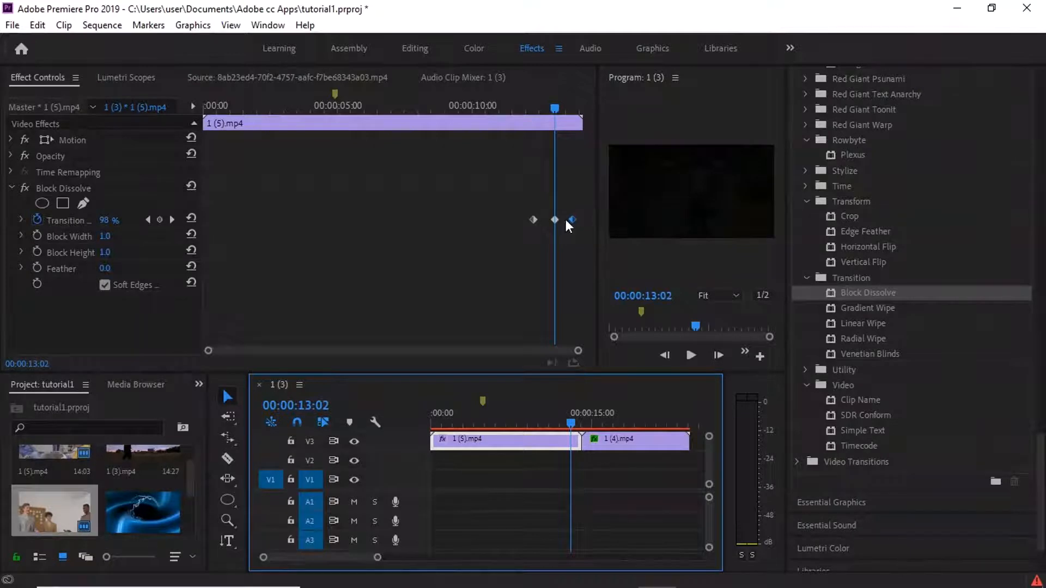
mouse_move(570, 219)
mouse_down()
mouse_move(581, 220)
mouse_move(545, 218)
mouse_move(553, 218)
mouse_up()
mouse_move(572, 423)
mouse_down()
mouse_move(592, 421)
mouse_move(555, 426)
mouse_move(586, 423)
mouse_move(570, 425)
mouse_up()
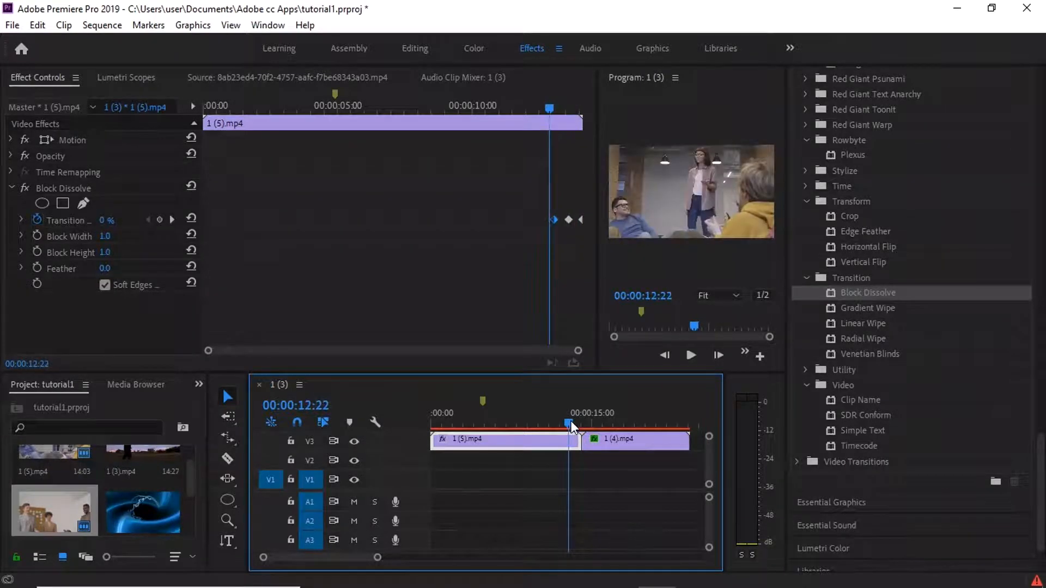
Step: Apply the Crop effect to clip 1 (5).mp4 and set its Top and Bottom values to 4%
drag(846, 216, 534, 452)
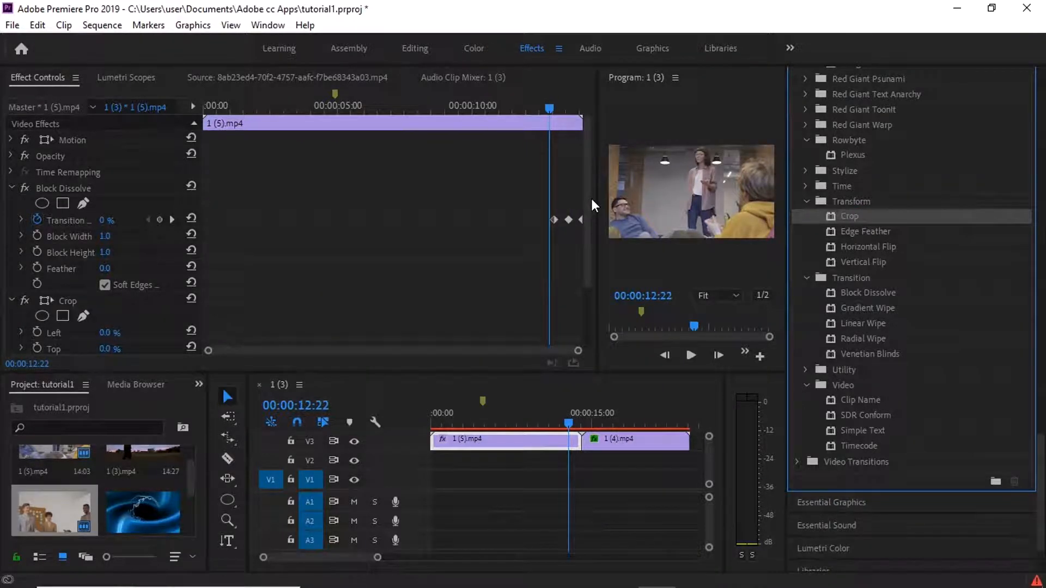
drag(586, 210, 600, 278)
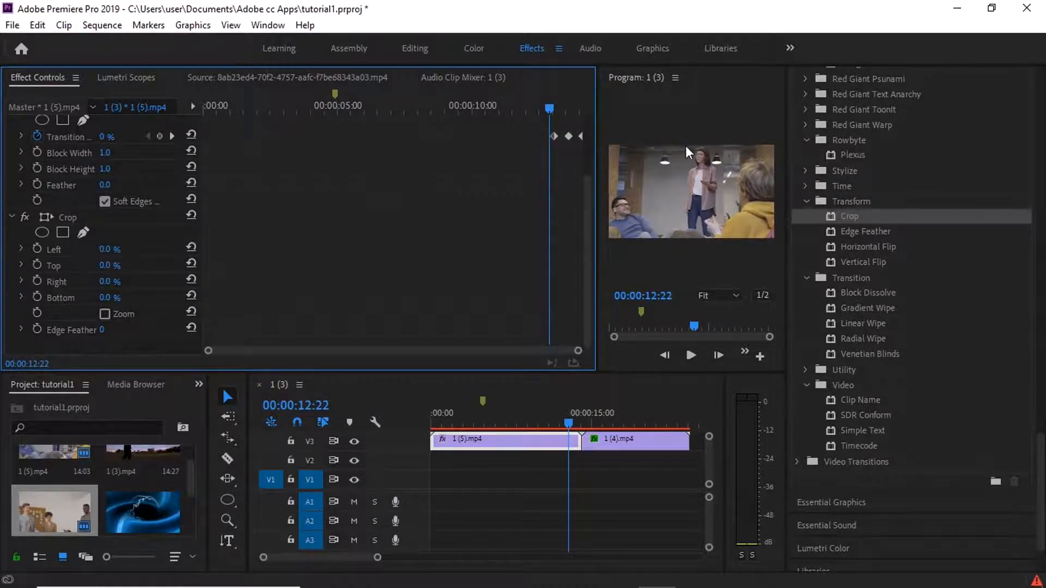
drag(103, 265, 114, 270)
click(112, 267)
text(4)
click(109, 298)
text(4)
click(276, 250)
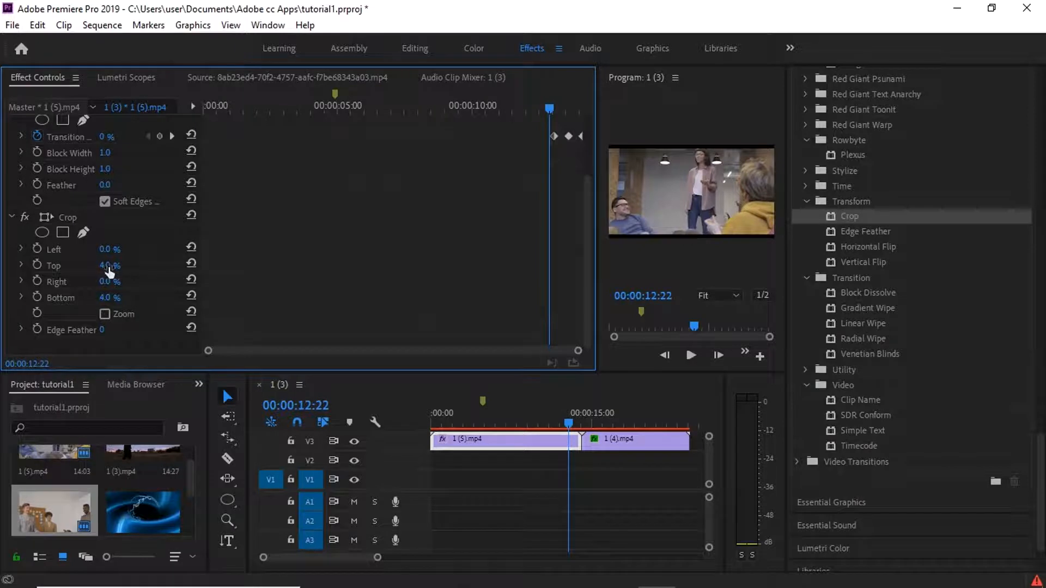
Step: Try a 4% Crop on the Right and Left edges of clip 1 (5).mp4 as well
click(106, 281)
text(4)
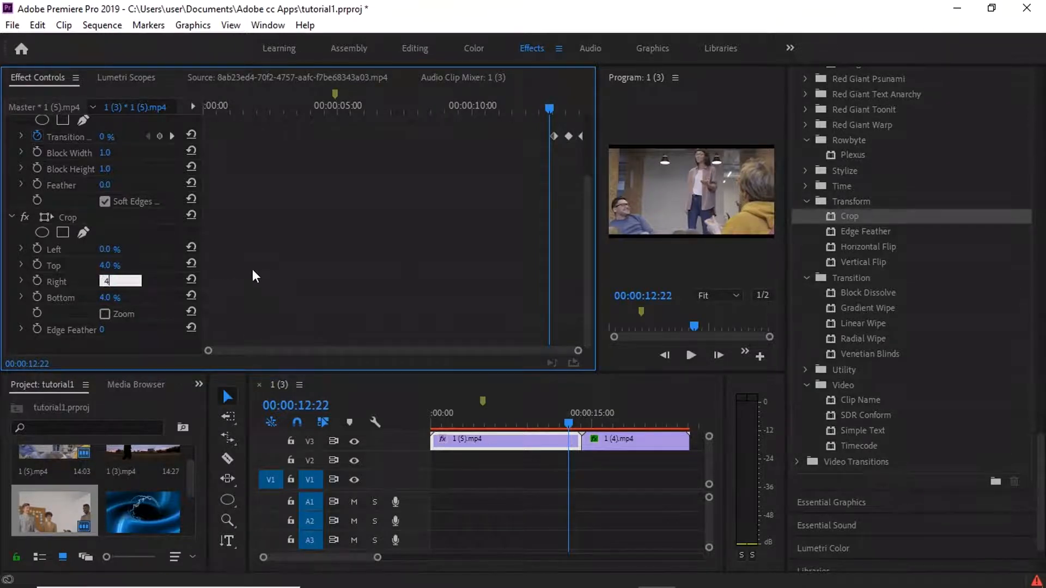
click(114, 251)
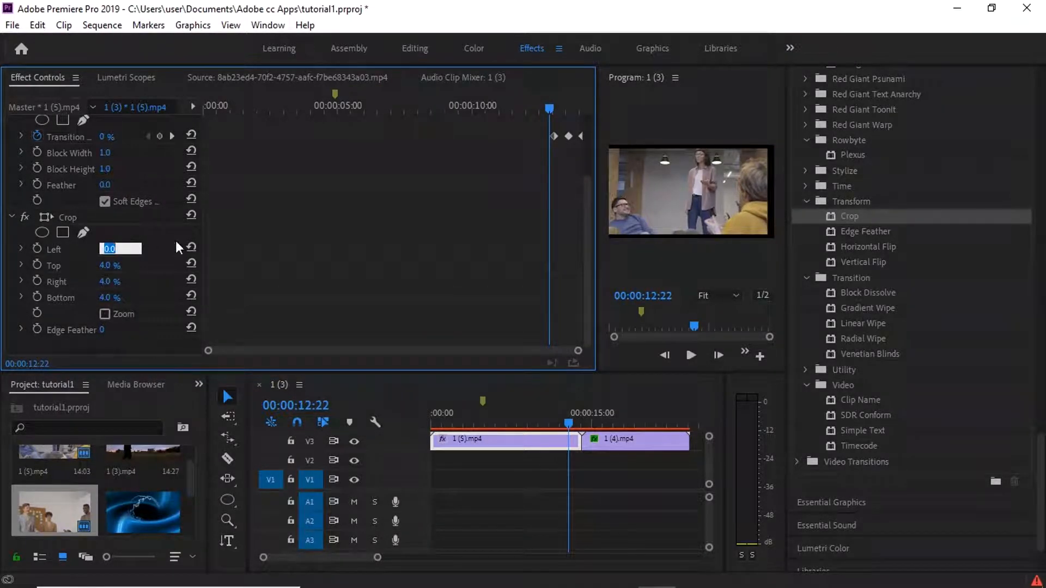
text(4)
click(291, 256)
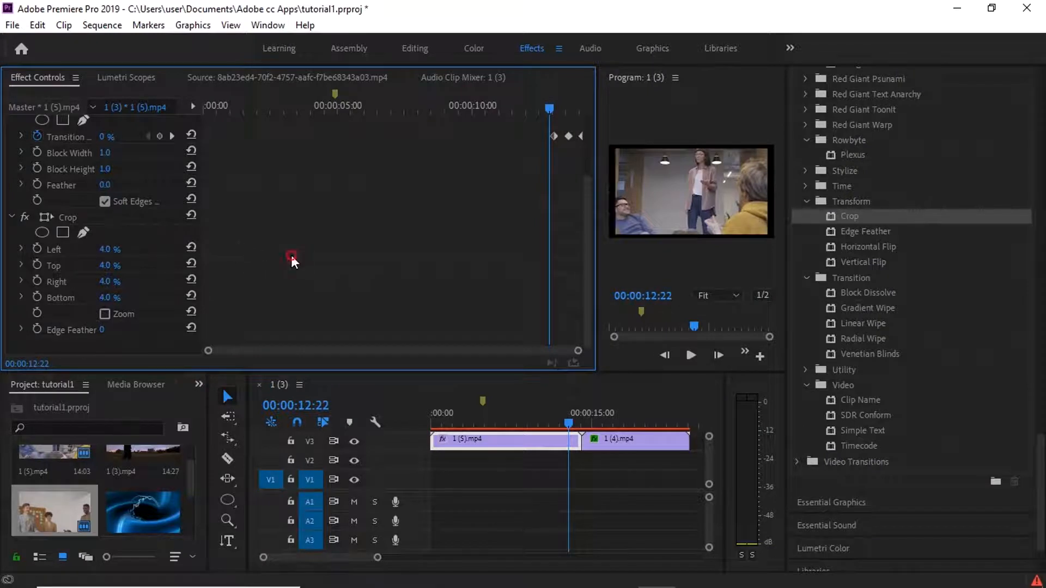
Step: Set Crop's Left and Right values back to 0% on clip 1 (5).mp4
click(106, 249)
text(0)
click(105, 282)
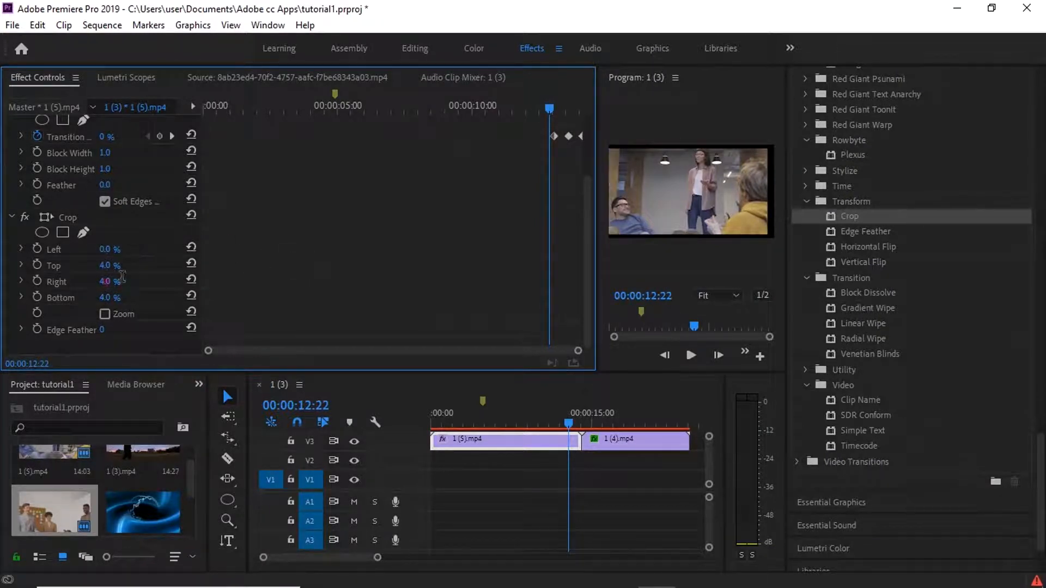
text(0)
click(221, 266)
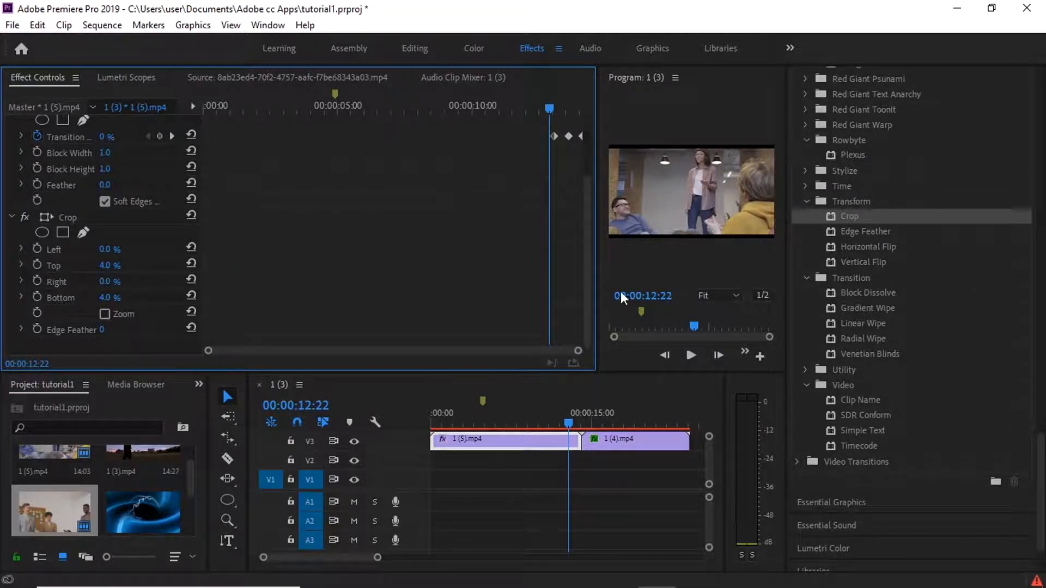
Step: Check the cropped frame at 00:00:10:04 and browse the effects in the Keying and Key Correct categories
mouse_move(597, 235)
mouse_down()
mouse_move(564, 235)
mouse_move(617, 230)
mouse_up()
drag(566, 107, 492, 108)
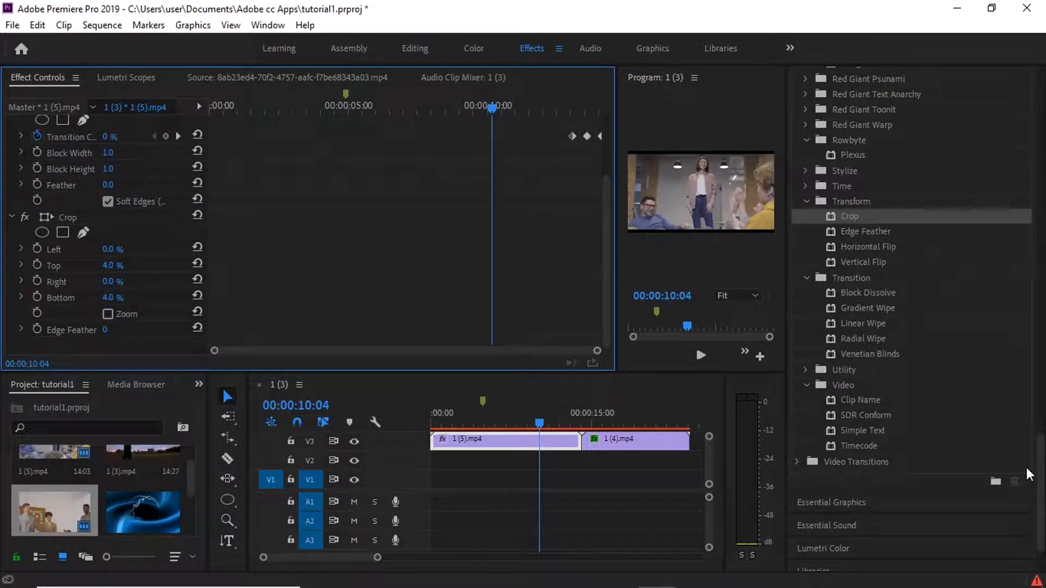
drag(1040, 474, 1018, 381)
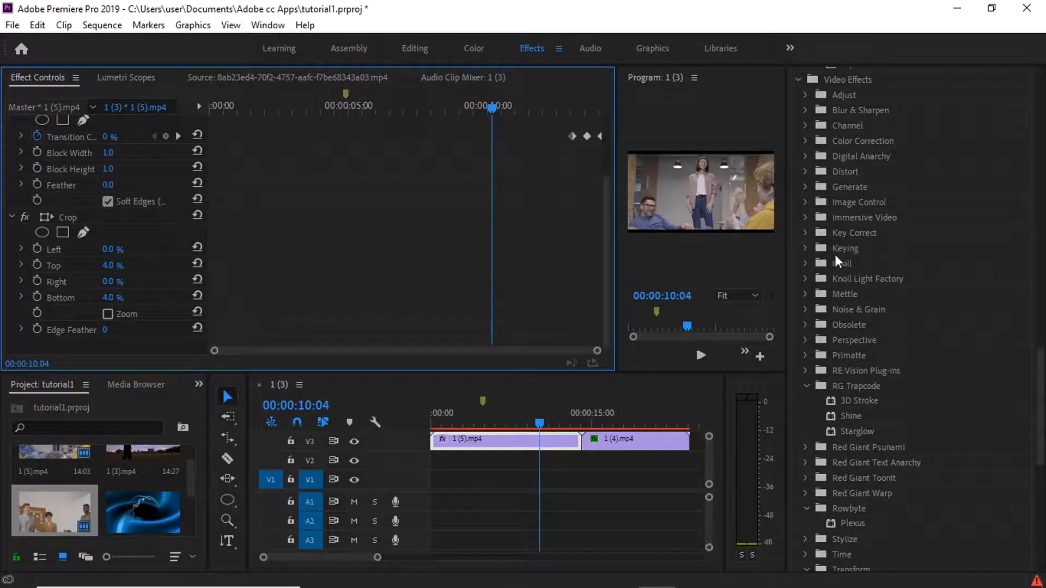
click(805, 249)
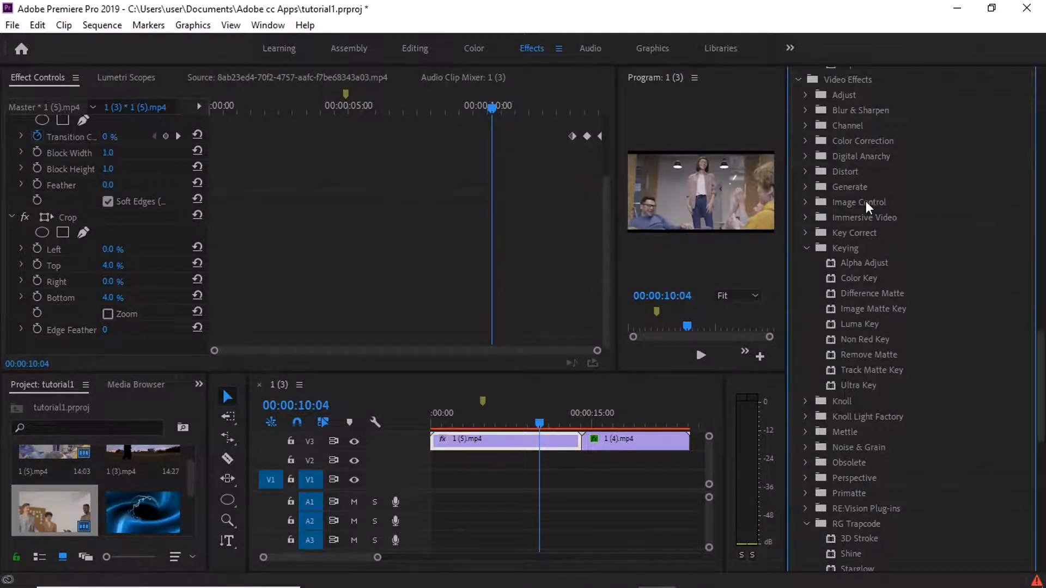
click(806, 233)
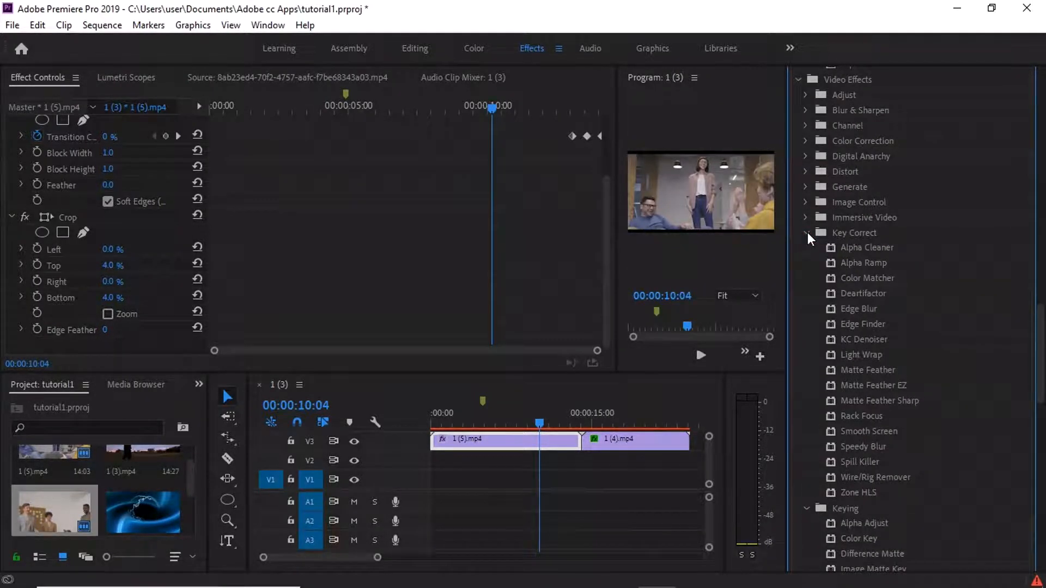
click(878, 264)
click(874, 295)
click(874, 326)
click(874, 372)
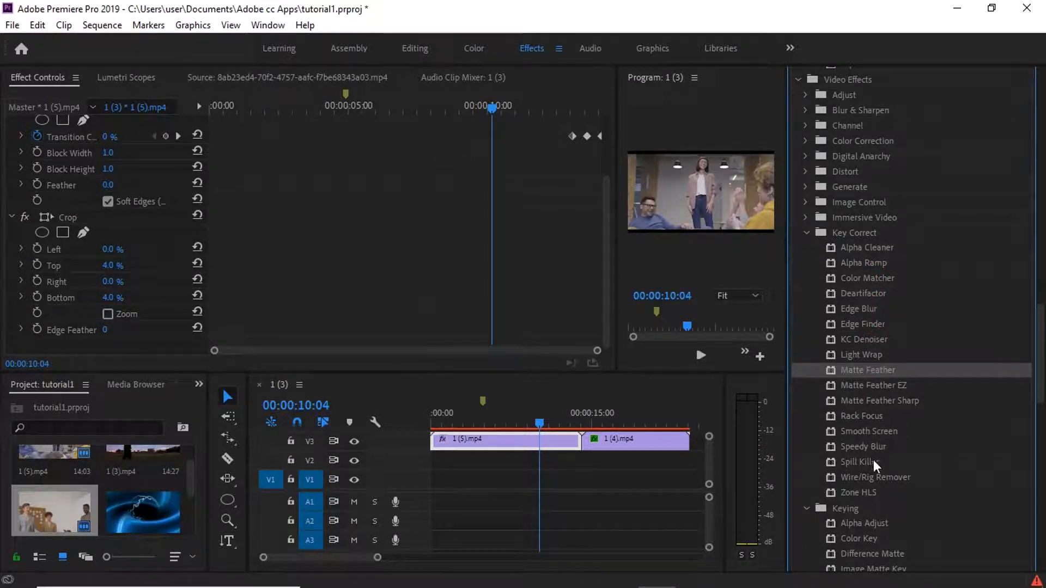
click(848, 461)
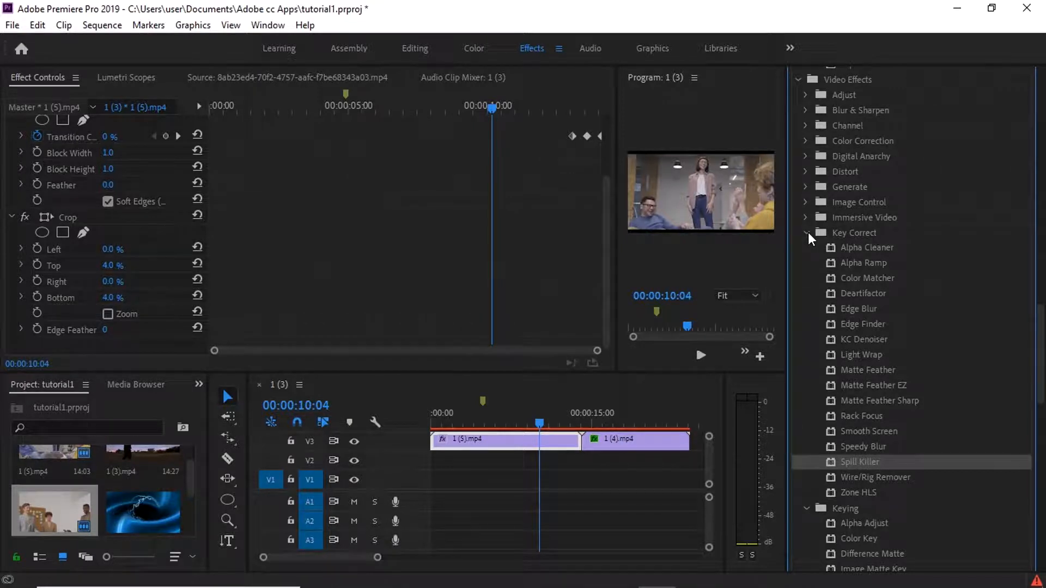
click(806, 233)
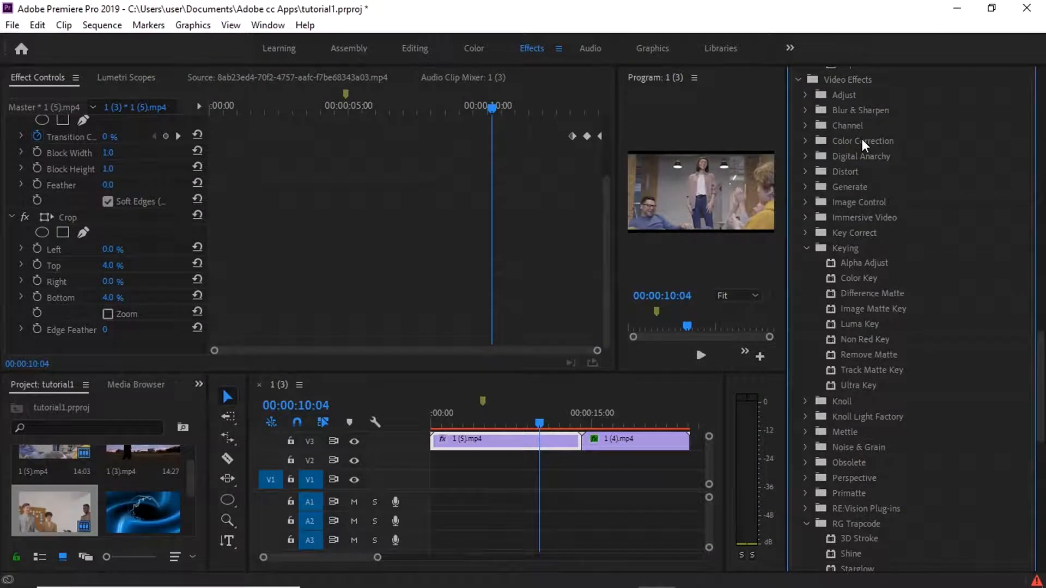
Step: Browse the Image Control, Immersive Video, Color Correction and Channel effect categories
click(806, 204)
click(805, 201)
click(805, 219)
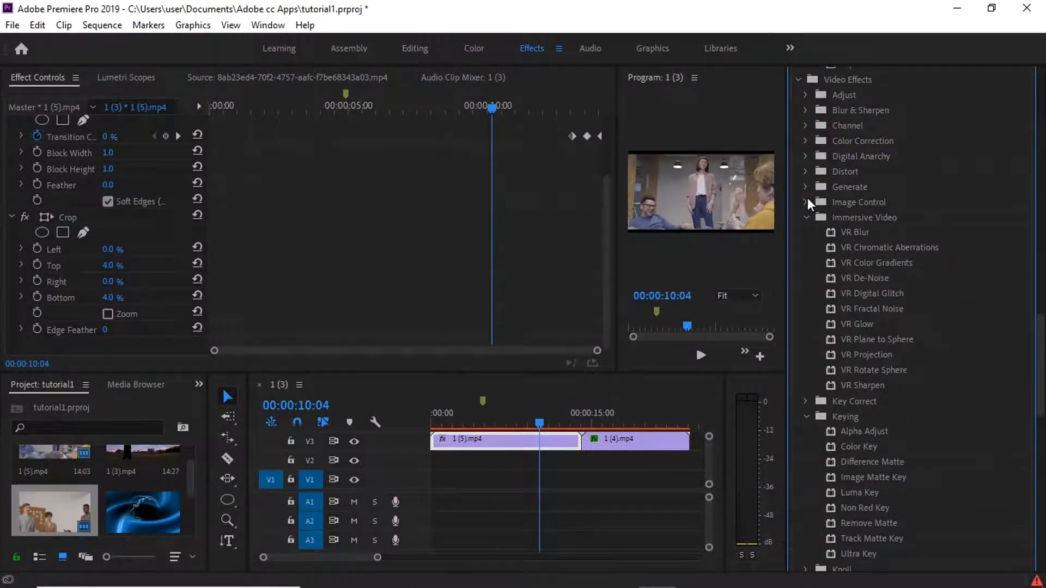
click(803, 141)
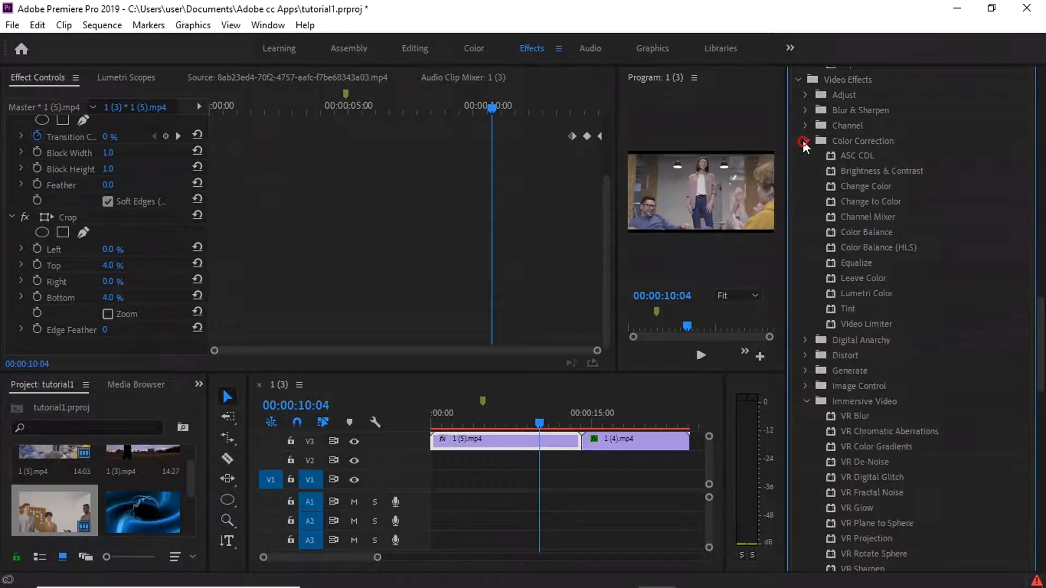
click(805, 126)
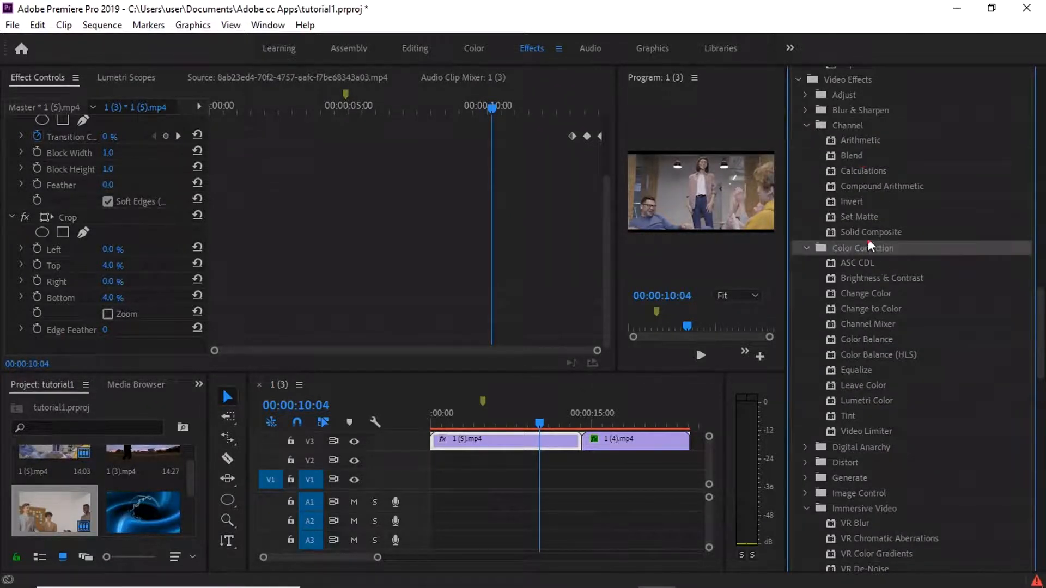
click(862, 293)
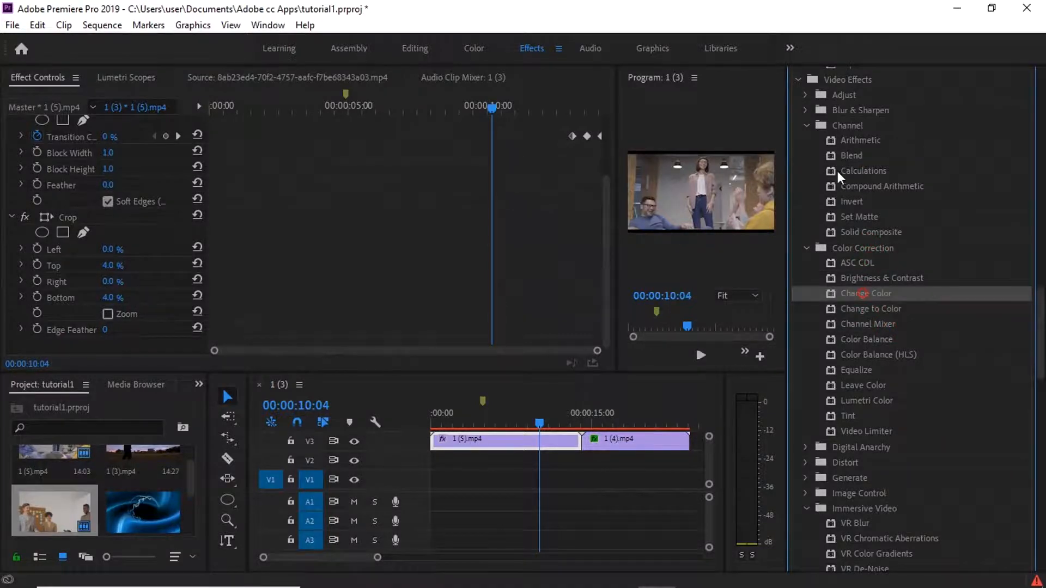
Step: Apply the Gaussian Blur effect from Blur & Sharpen to clip 1 (5).mp4 and bring up its settings
click(806, 111)
drag(865, 185, 509, 443)
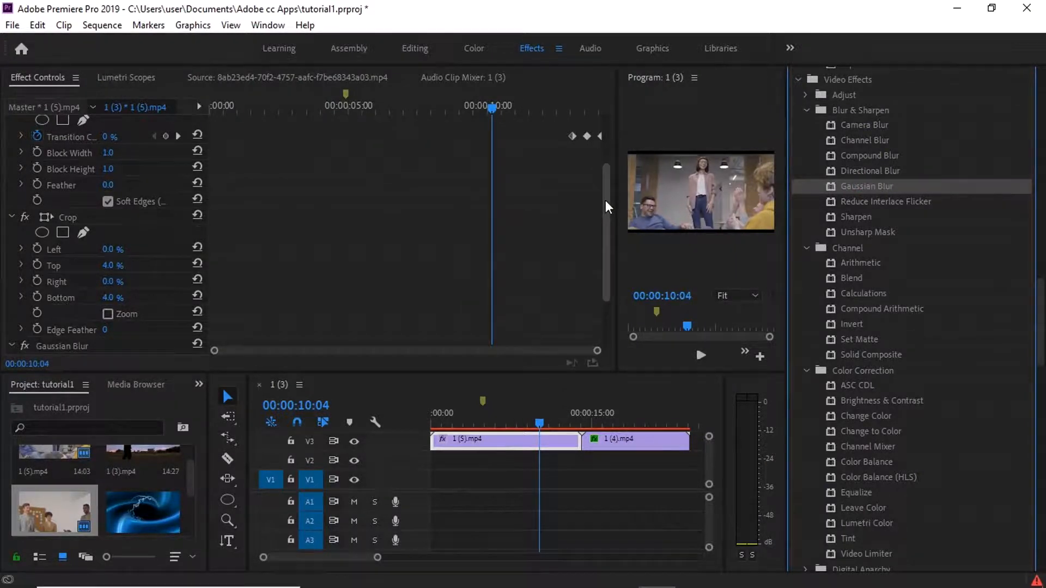
drag(606, 200, 609, 299)
click(72, 268)
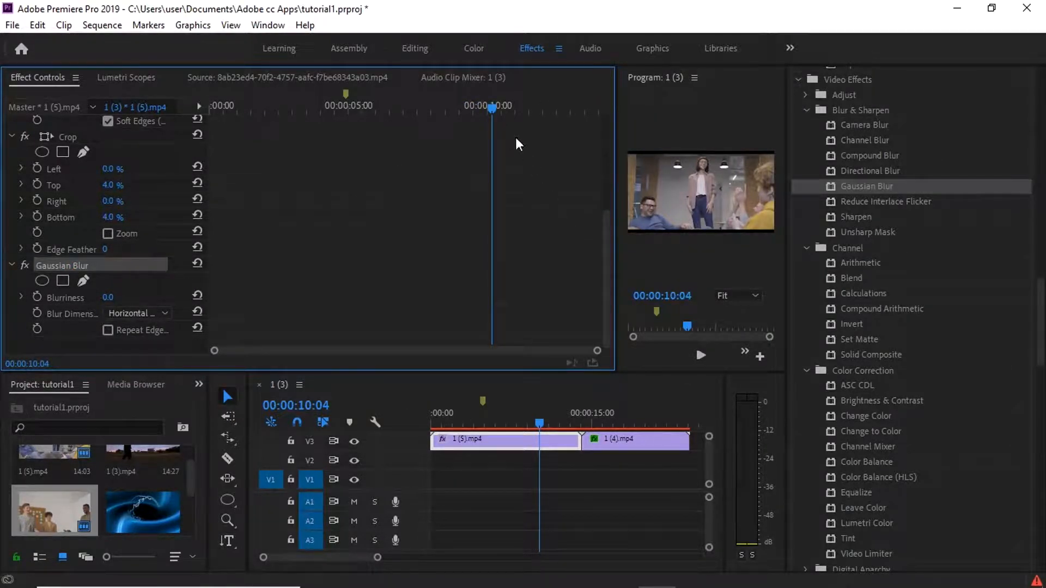
Step: Keyframe Gaussian Blur's Blurriness on clip 1 (5).mp4 at 0 at 00:00:06:02 and 362 at 00:00:06:13
drag(495, 110, 377, 108)
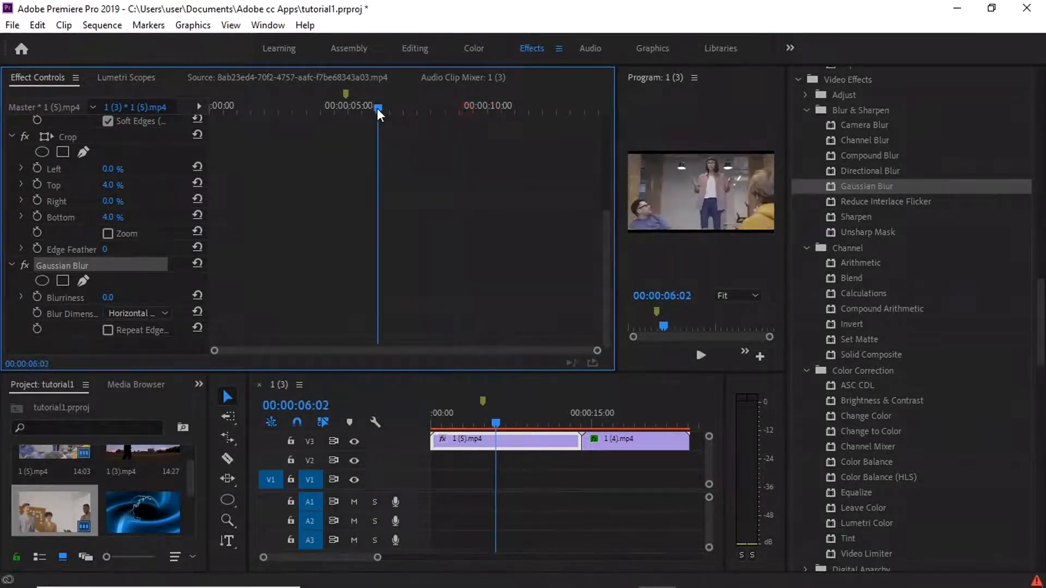
click(37, 298)
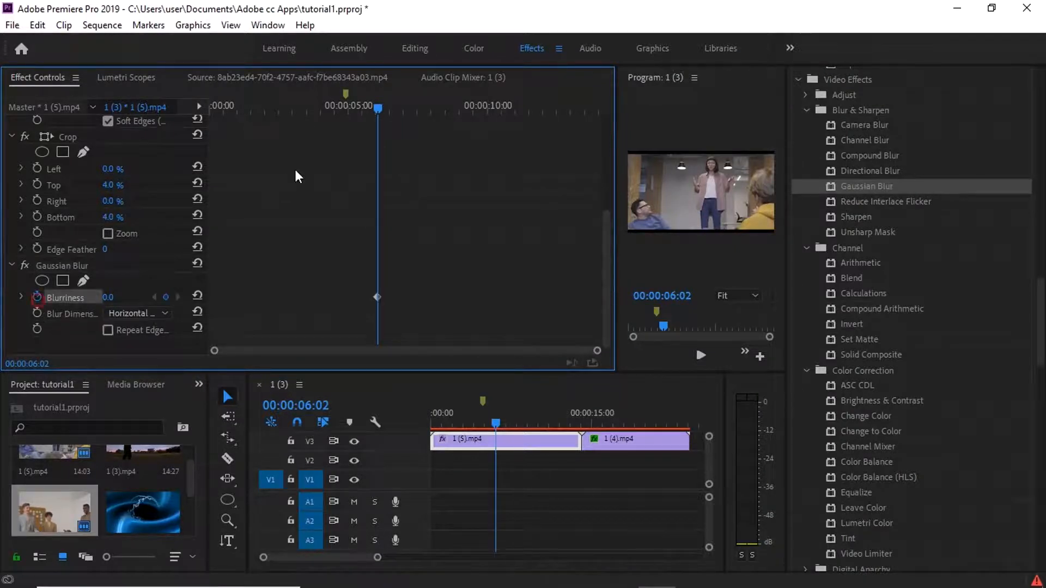
drag(374, 109, 389, 107)
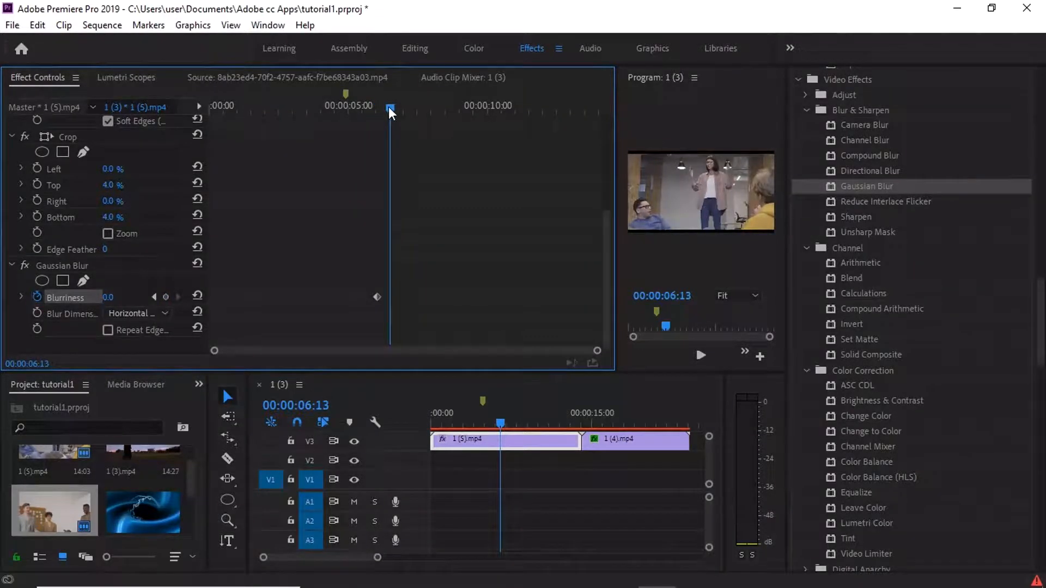
drag(108, 297, 259, 271)
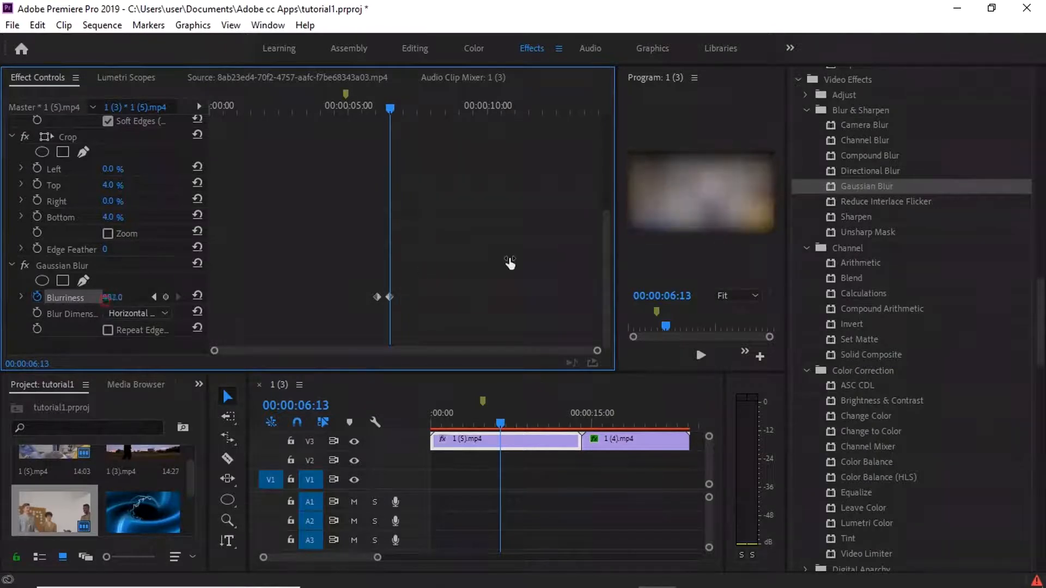
drag(516, 263, 382, 294)
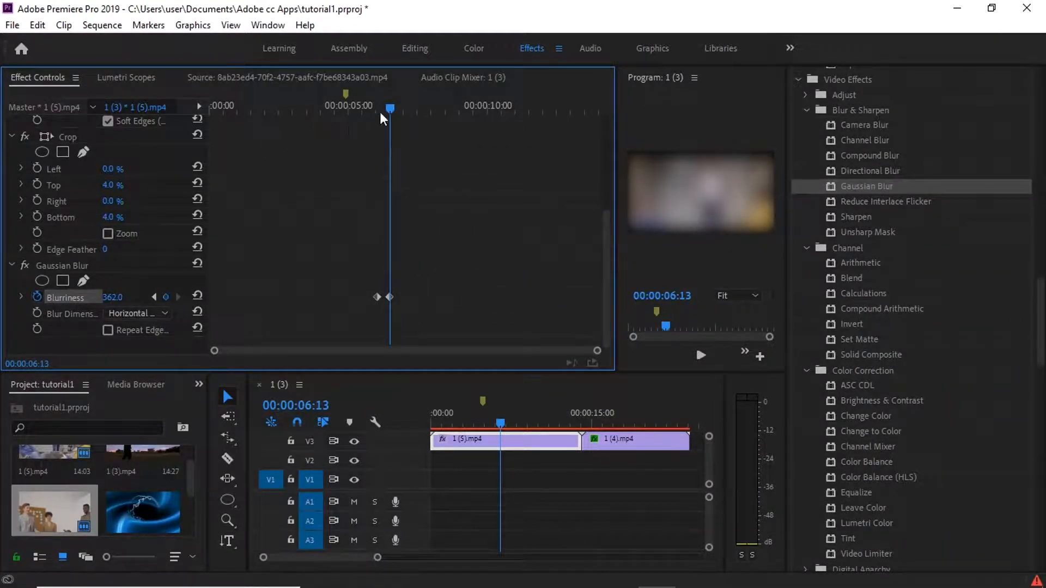
Step: Keyframe Gaussian Blur's Blurriness at 0 at 00:00:07:00 on clip 1 (5).mp4 and scrub back through the blur to preview it
mouse_move(397, 107)
mouse_down()
mouse_move(417, 105)
mouse_move(406, 106)
mouse_up()
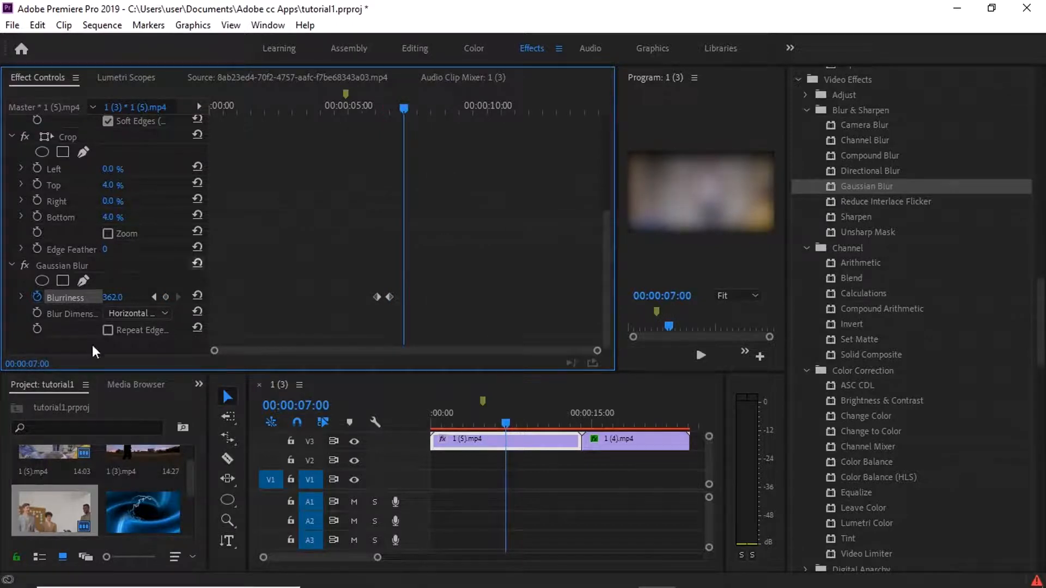
click(107, 297)
text(0)
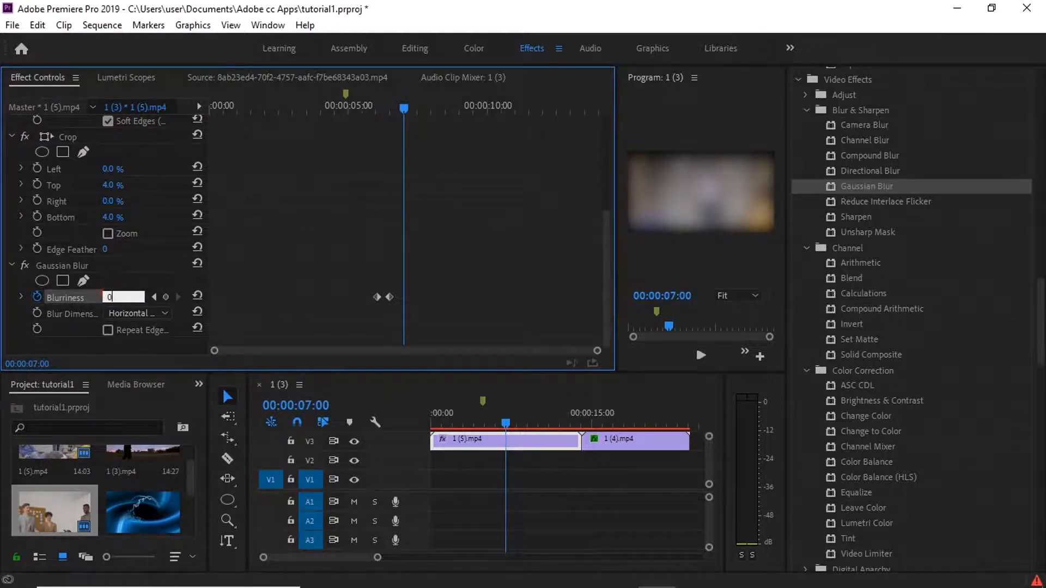
click(166, 286)
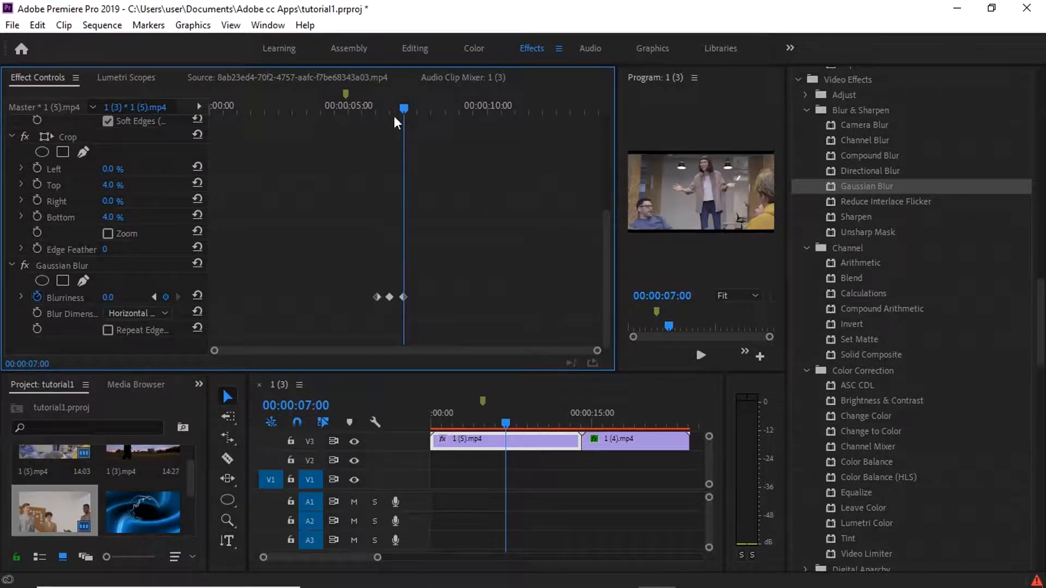
mouse_move(401, 108)
mouse_down()
mouse_move(373, 111)
mouse_move(406, 106)
mouse_move(376, 108)
mouse_move(405, 91)
mouse_move(381, 94)
mouse_move(408, 93)
mouse_move(380, 97)
mouse_move(397, 98)
mouse_move(380, 107)
mouse_move(410, 106)
mouse_move(378, 120)
mouse_move(393, 117)
mouse_up()
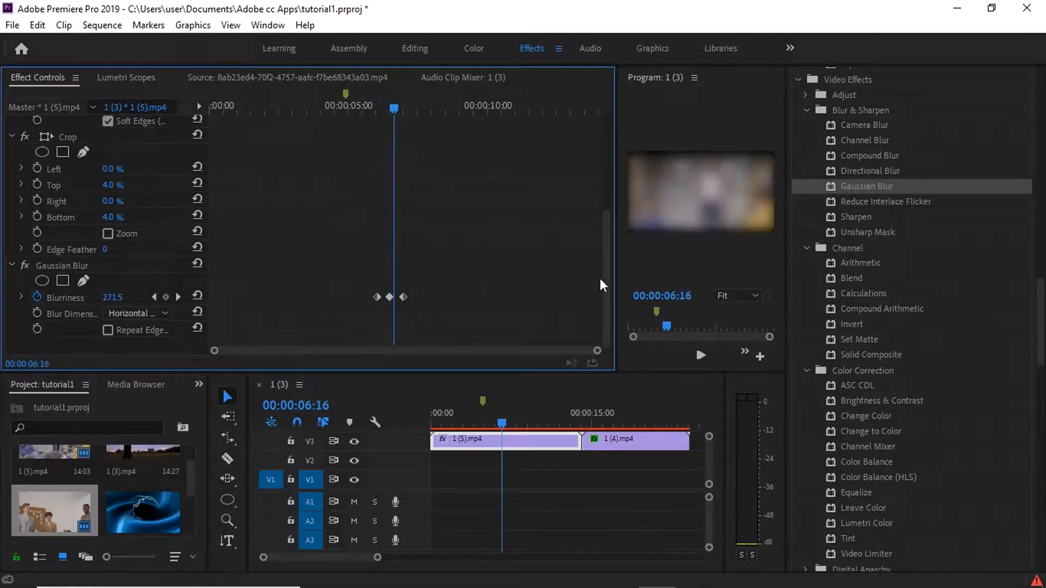
mouse_move(501, 423)
mouse_down()
mouse_move(493, 423)
mouse_move(582, 411)
mouse_move(504, 403)
mouse_up()
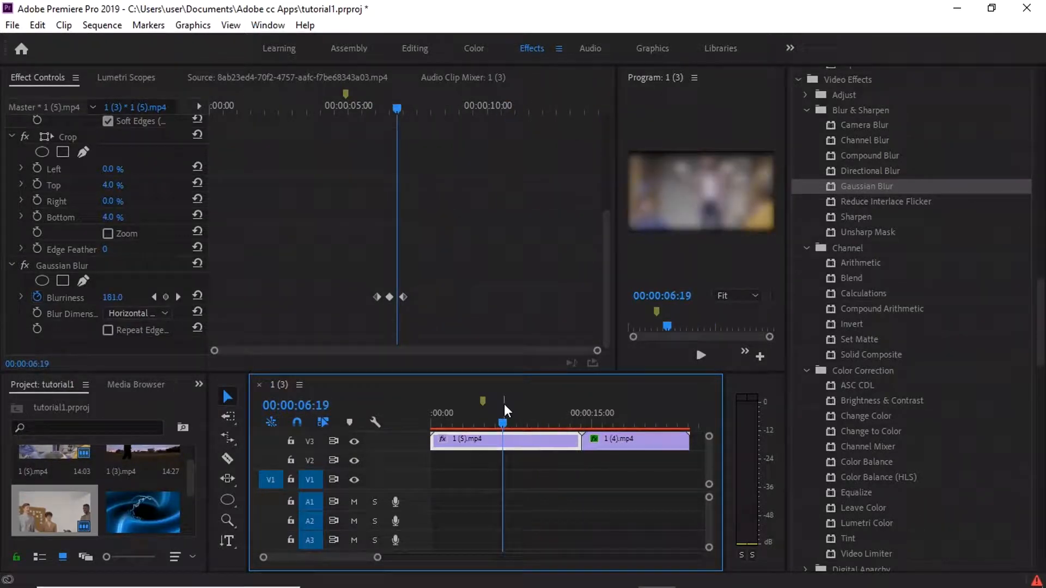
Step: Collapse the expanded Video Effects categories from Blur & Sharpen down to Transform, leaving Transition open
click(809, 370)
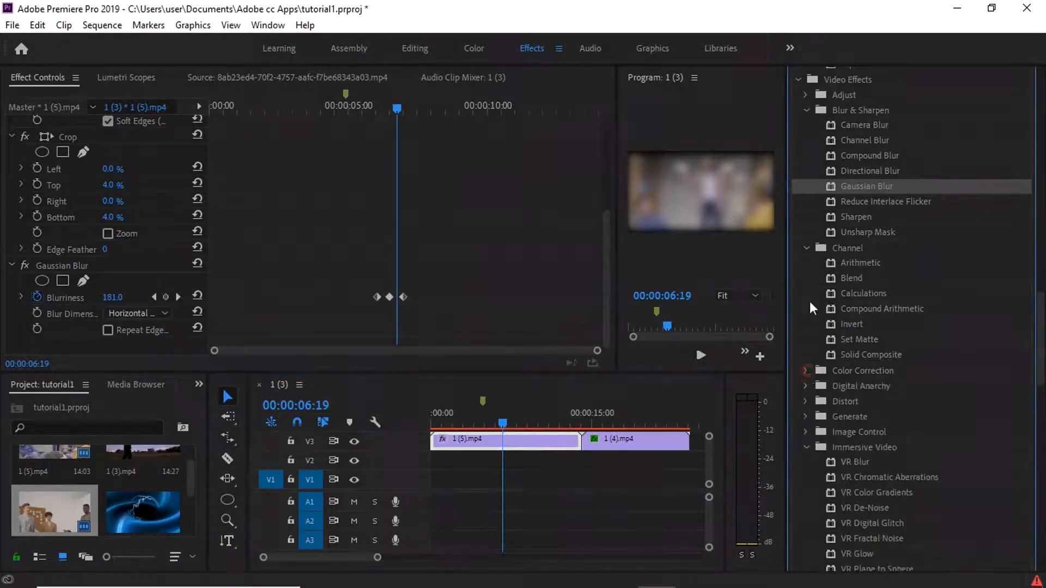
click(807, 248)
click(806, 111)
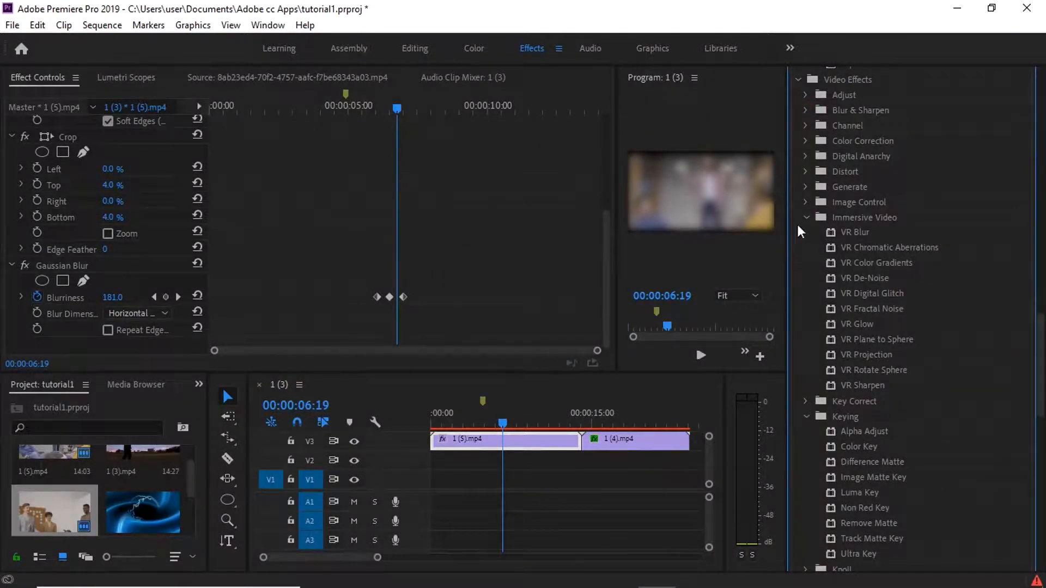
click(807, 218)
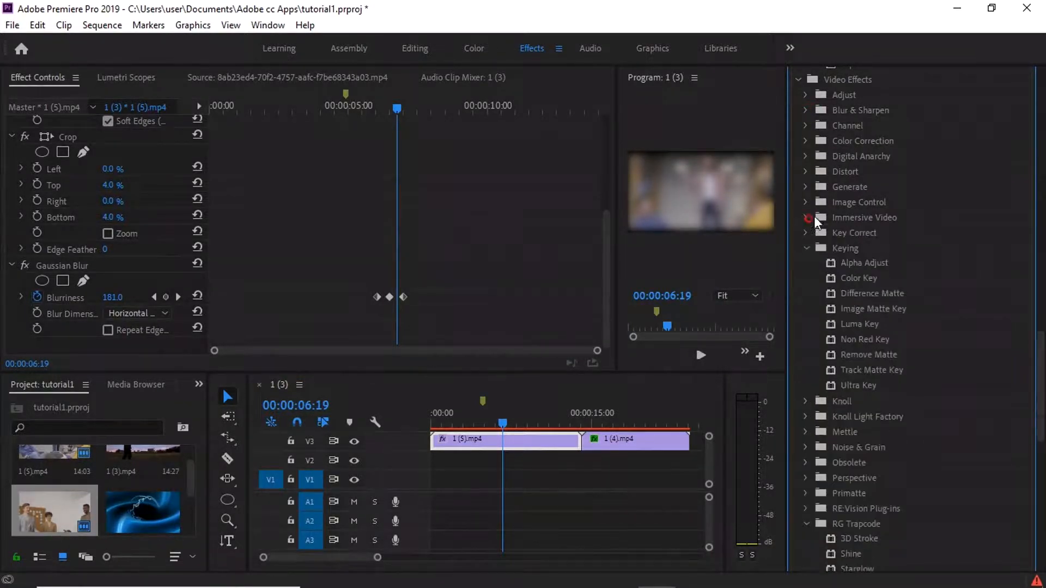
click(807, 248)
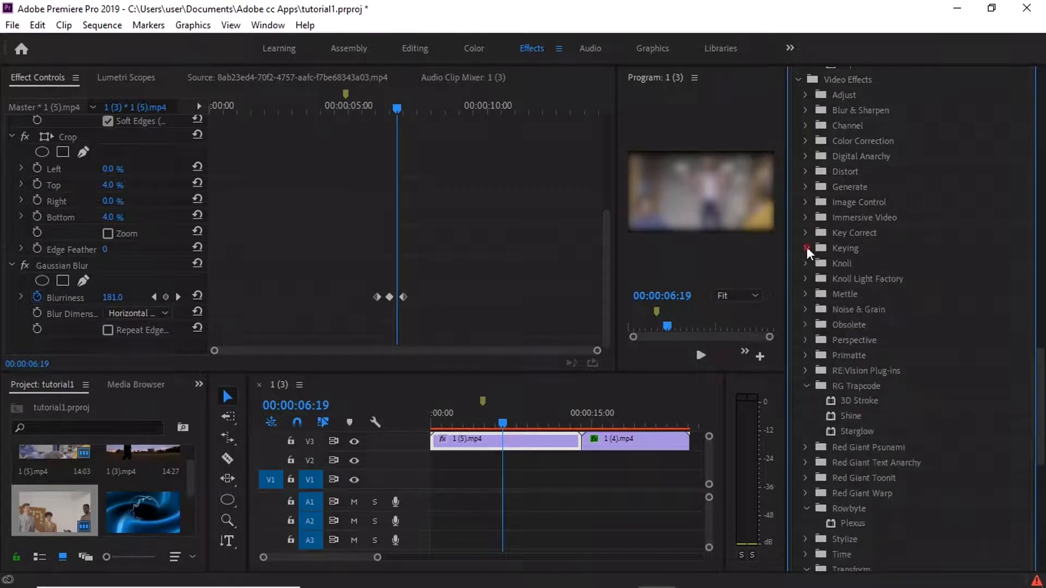
click(808, 386)
click(805, 461)
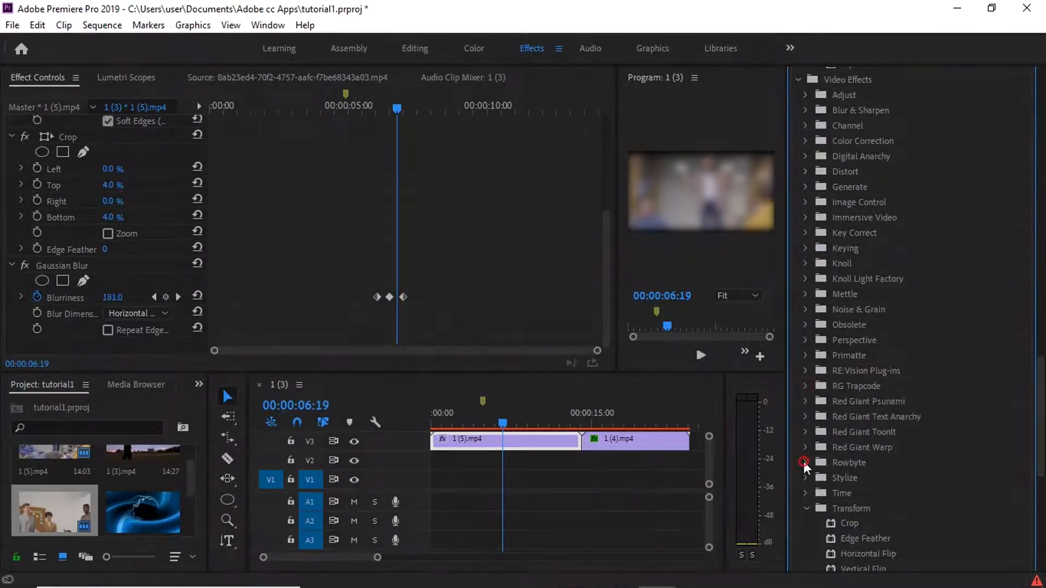
click(807, 508)
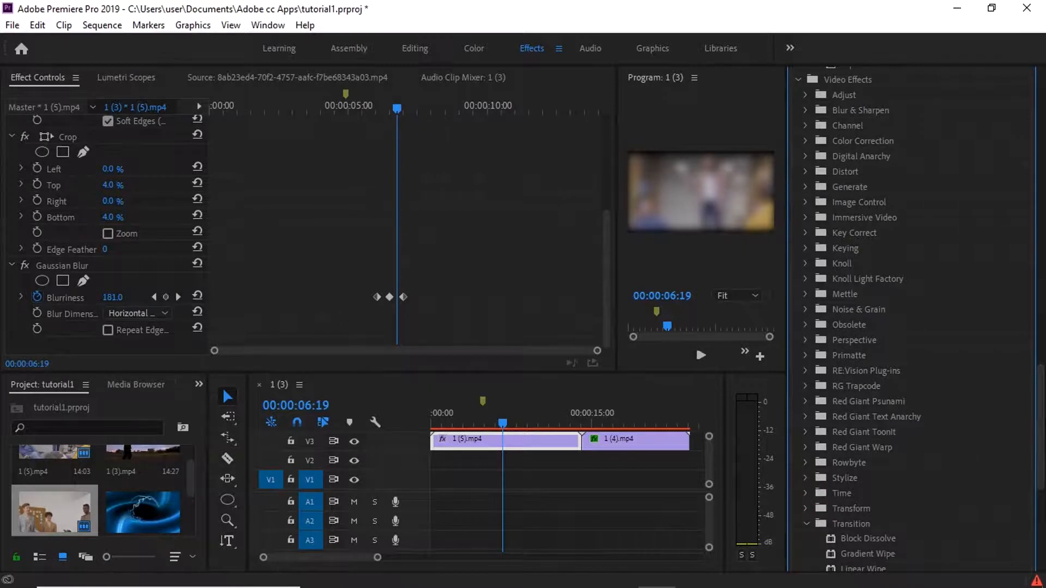
Step: Browse the effects in the Transition, Utility, Rowbyte, Red Giant Toonit, Red Giant Text Anarchy and Distort categories
scroll(990, 422, down, 5)
click(867, 274)
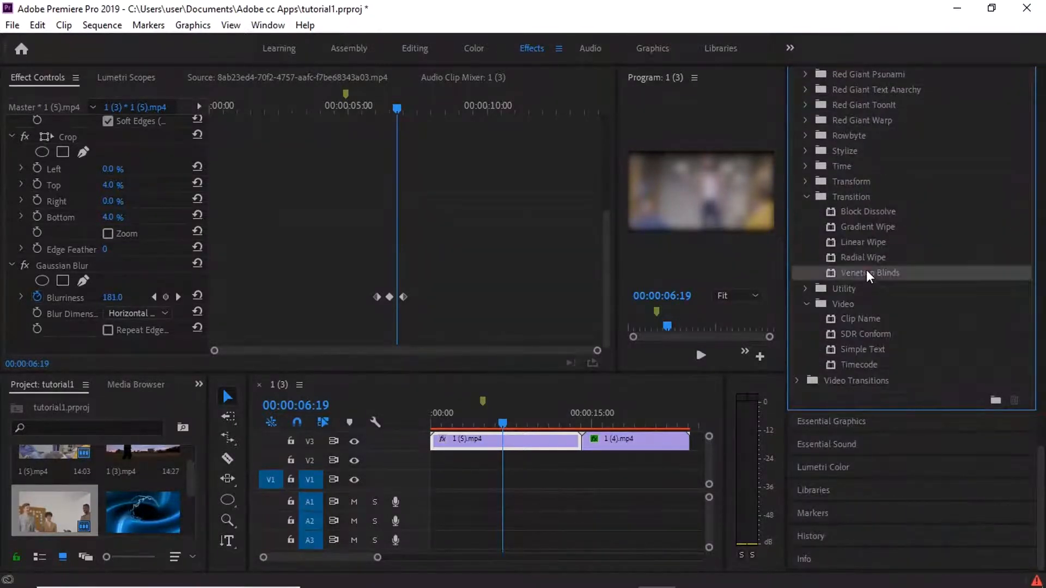
click(869, 257)
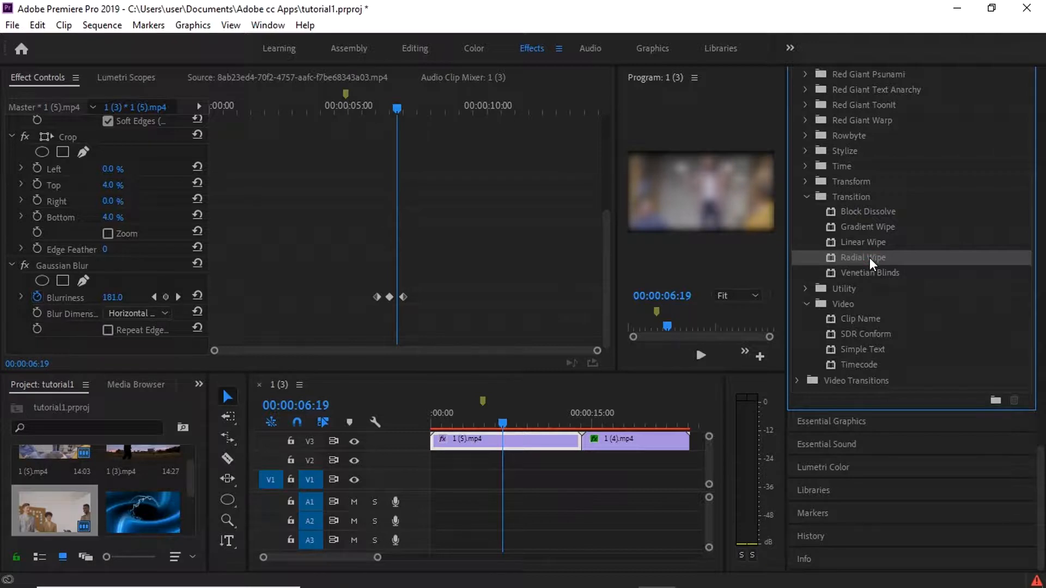
click(806, 287)
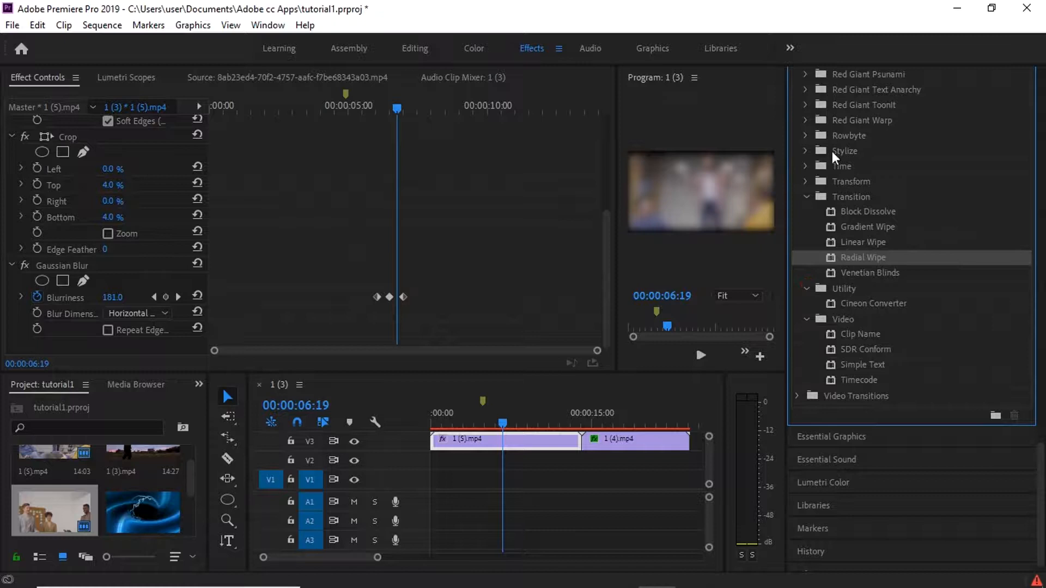
click(805, 135)
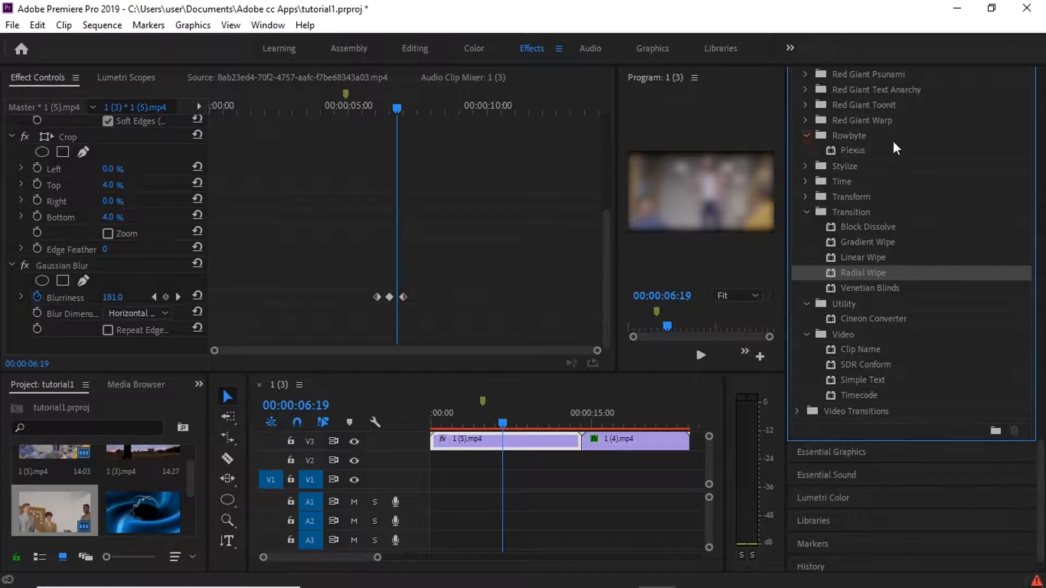
click(804, 105)
click(807, 90)
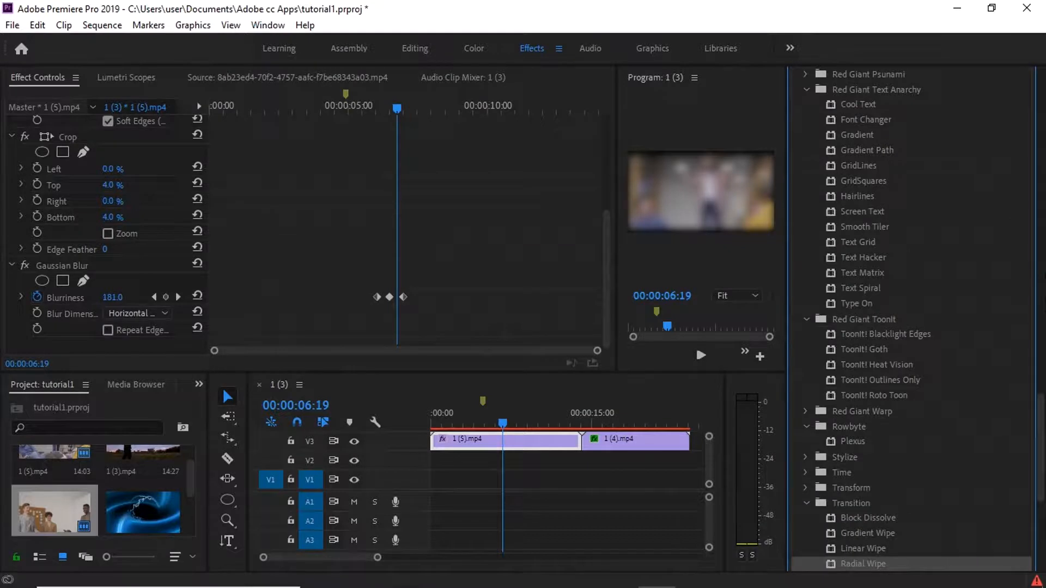
drag(1041, 424, 1042, 316)
click(806, 354)
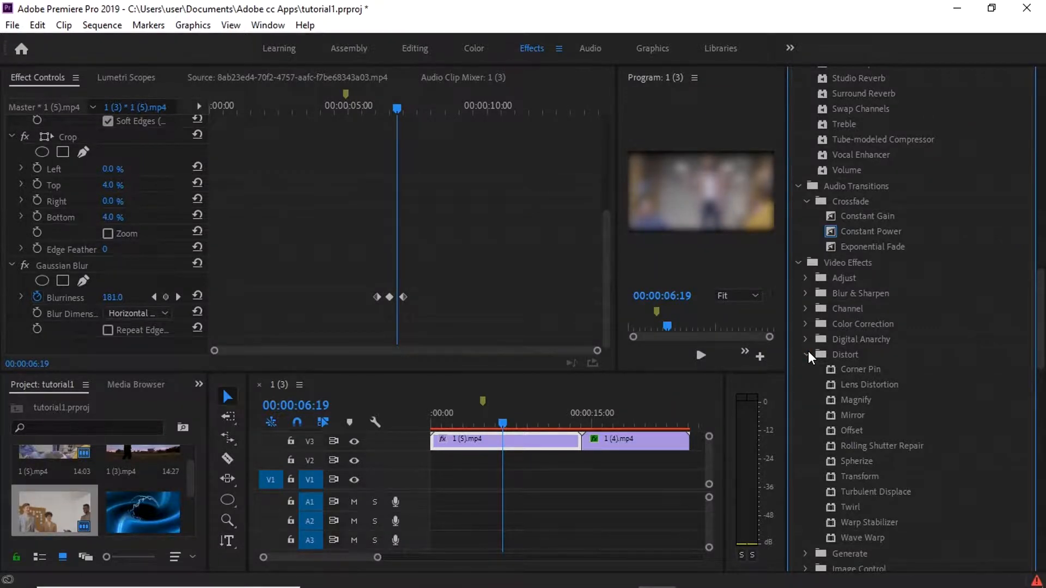
drag(349, 282, 427, 309)
click(434, 286)
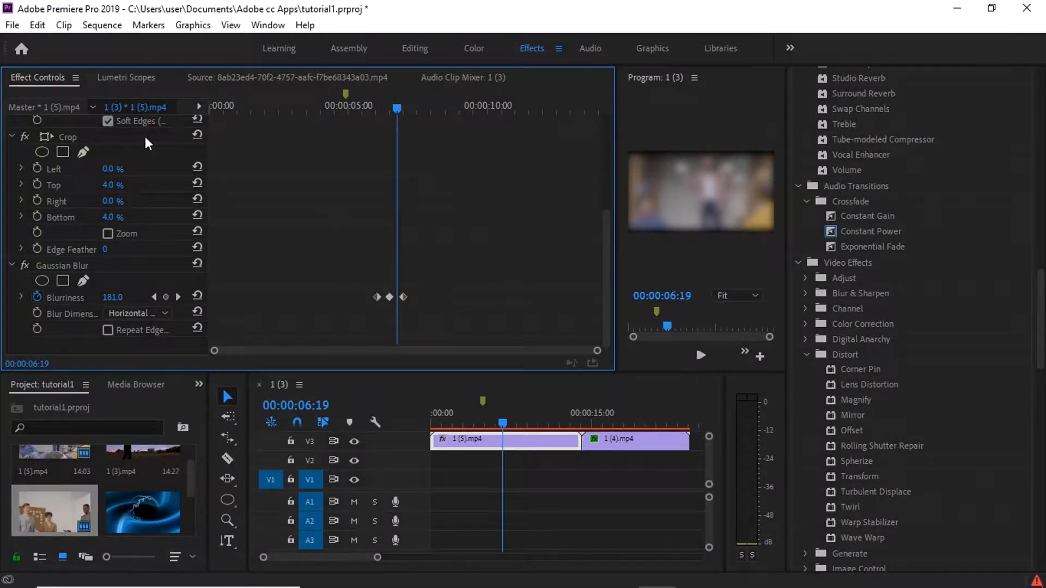
click(75, 78)
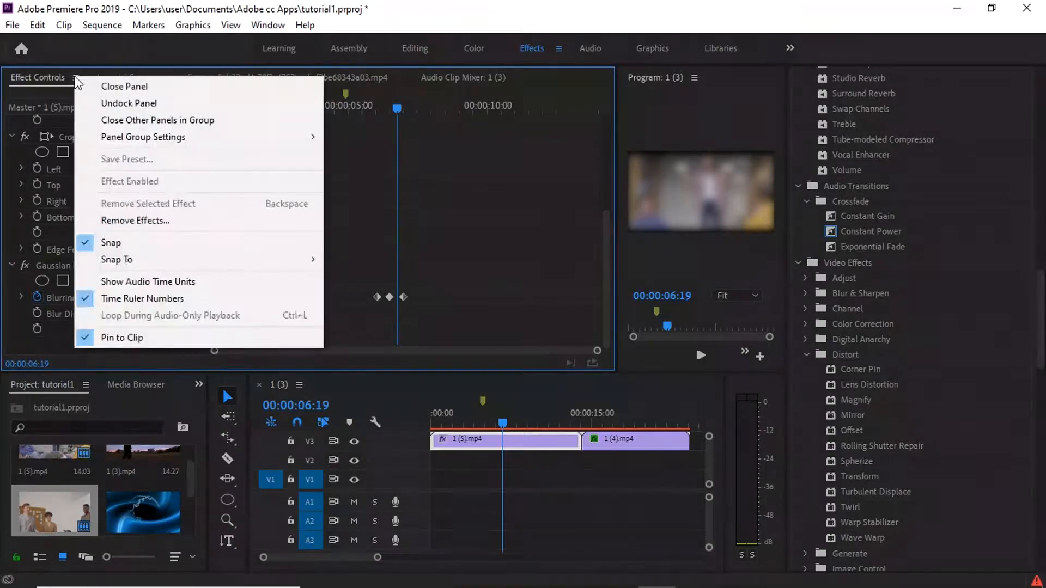
click(457, 280)
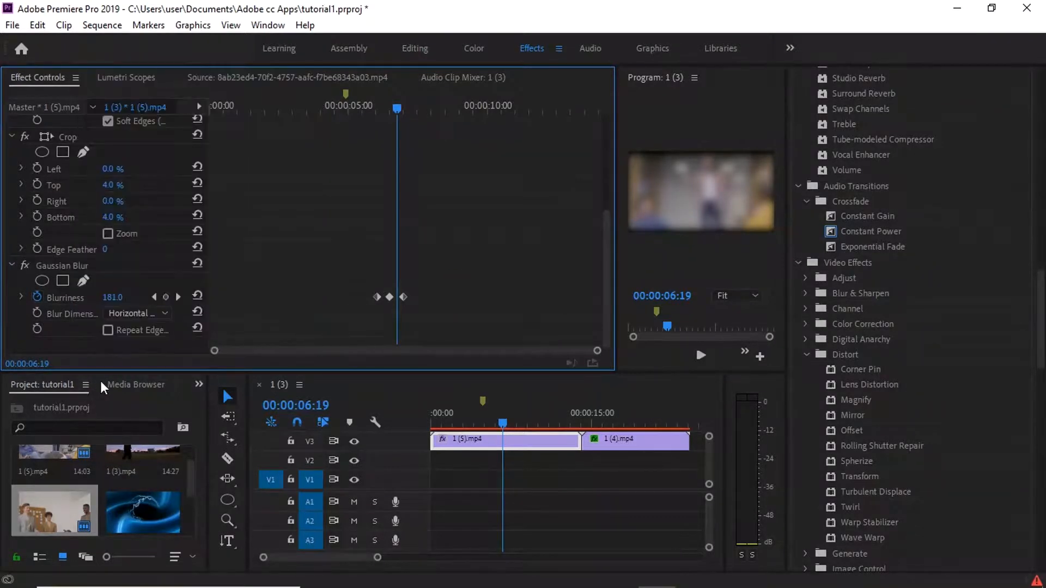
click(293, 390)
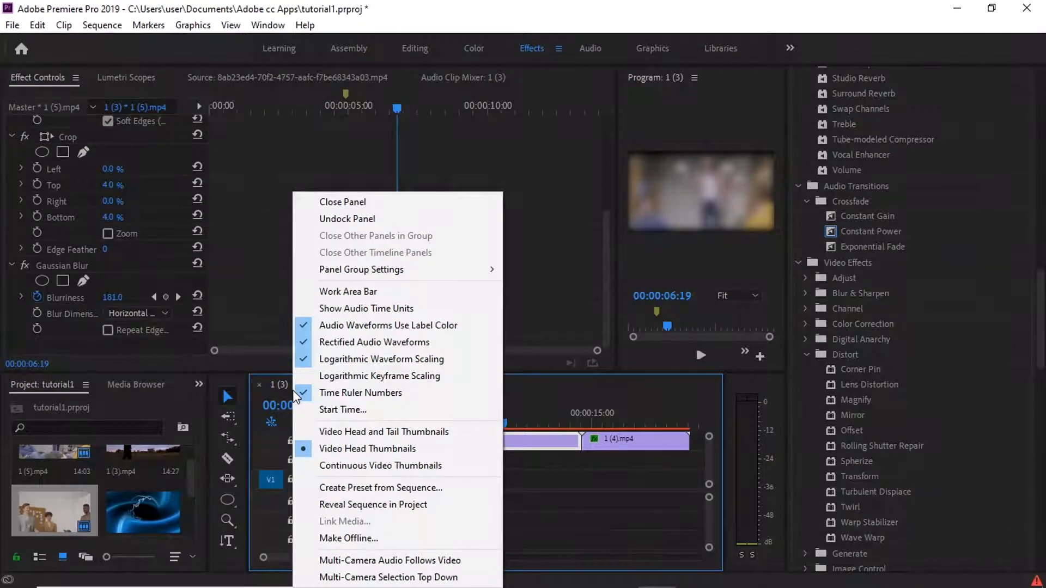
click(244, 260)
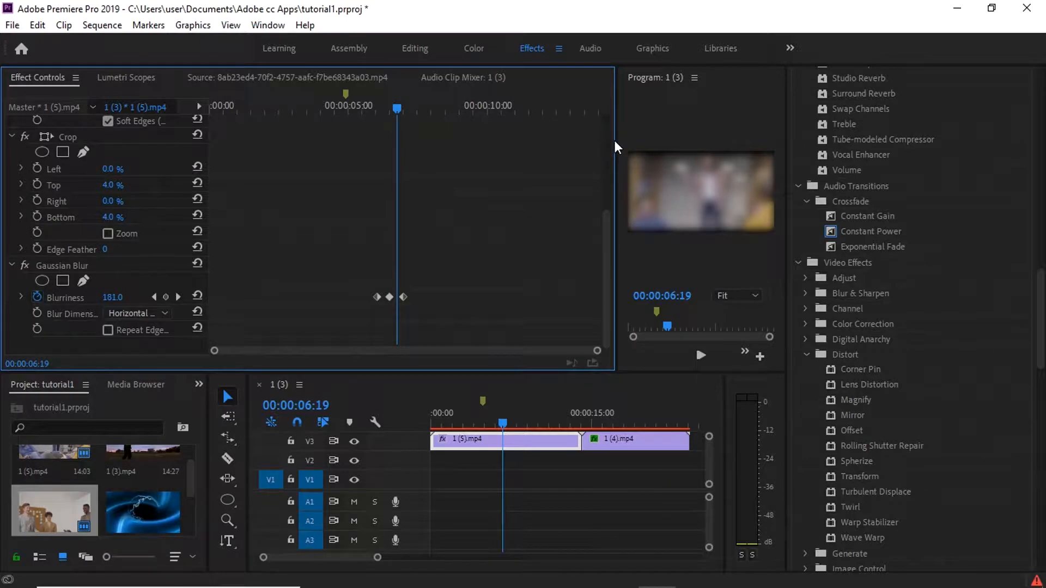
Step: Widen the Program monitor and scrub clip 1 (5).mp4 through the animated blur up to 00:00:10:18
drag(615, 143, 414, 140)
mouse_move(502, 422)
mouse_down()
mouse_move(584, 420)
mouse_move(487, 422)
mouse_up()
drag(546, 402, 505, 402)
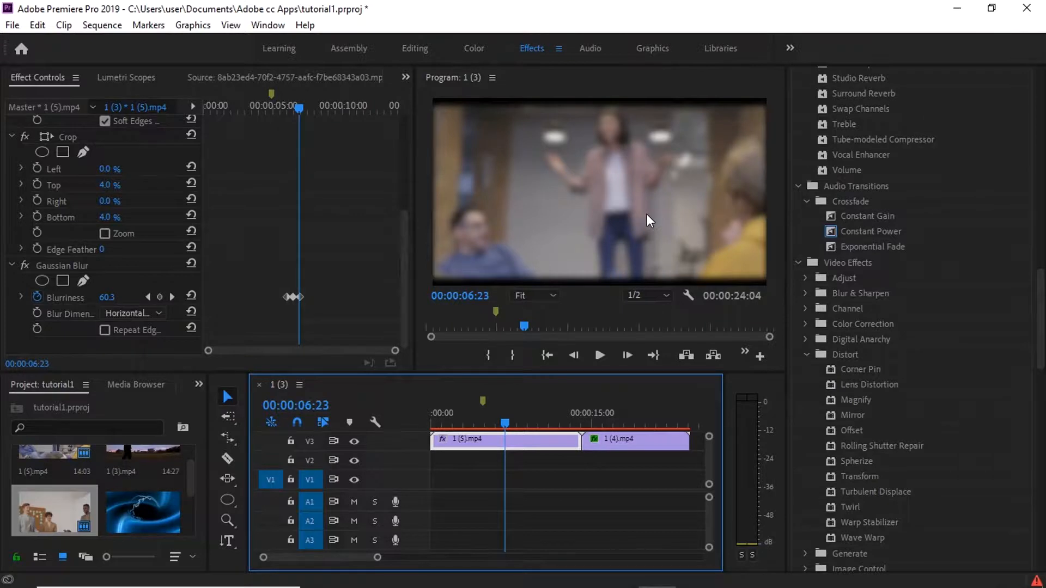
drag(297, 110, 351, 129)
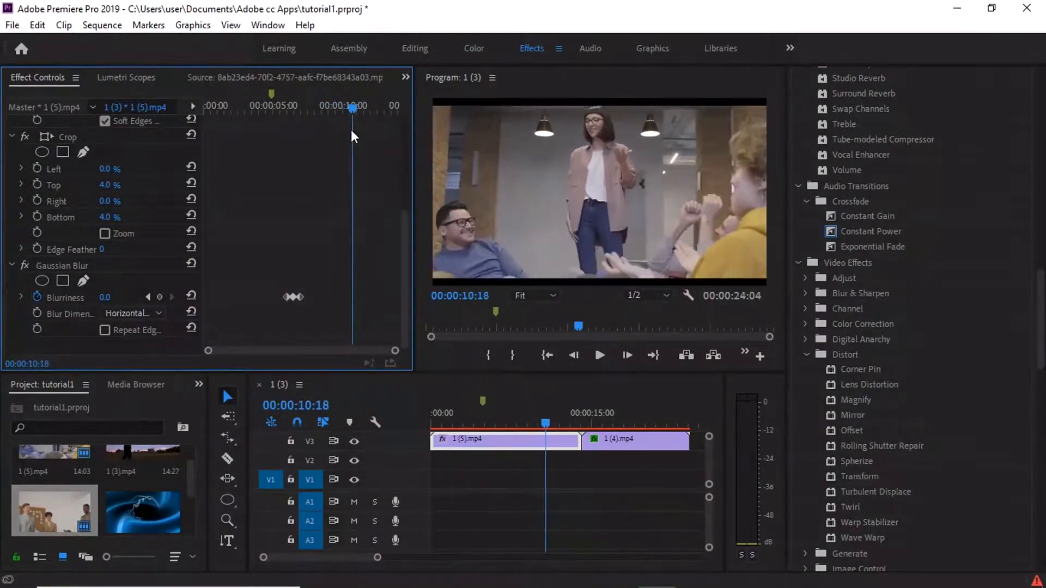